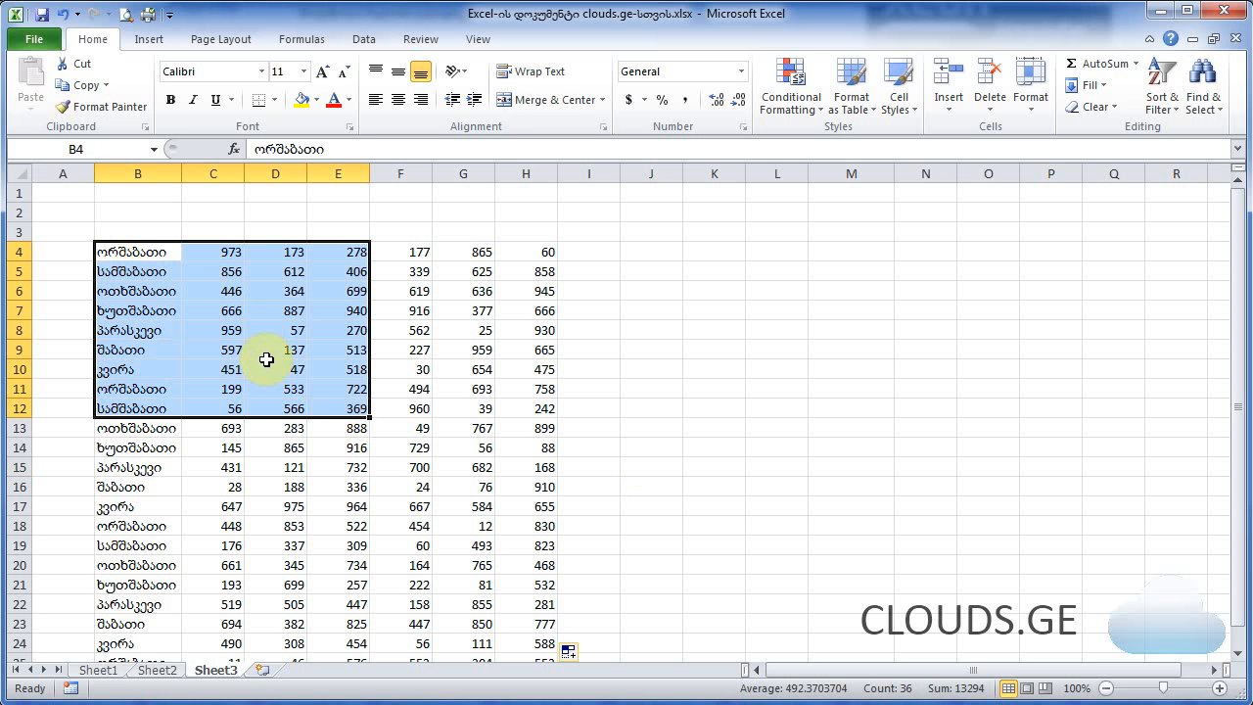
Step: Try to select the data table by sweeping from cell B4 across its rows and columns, and clear the selection
{"action": "left_click", "coordinate": [402, 350]}
{"action": "left_click", "coordinate": [178, 253]}
{"action": "left_click_drag", "start_coordinate": [185, 255], "coordinate": [522, 207]}
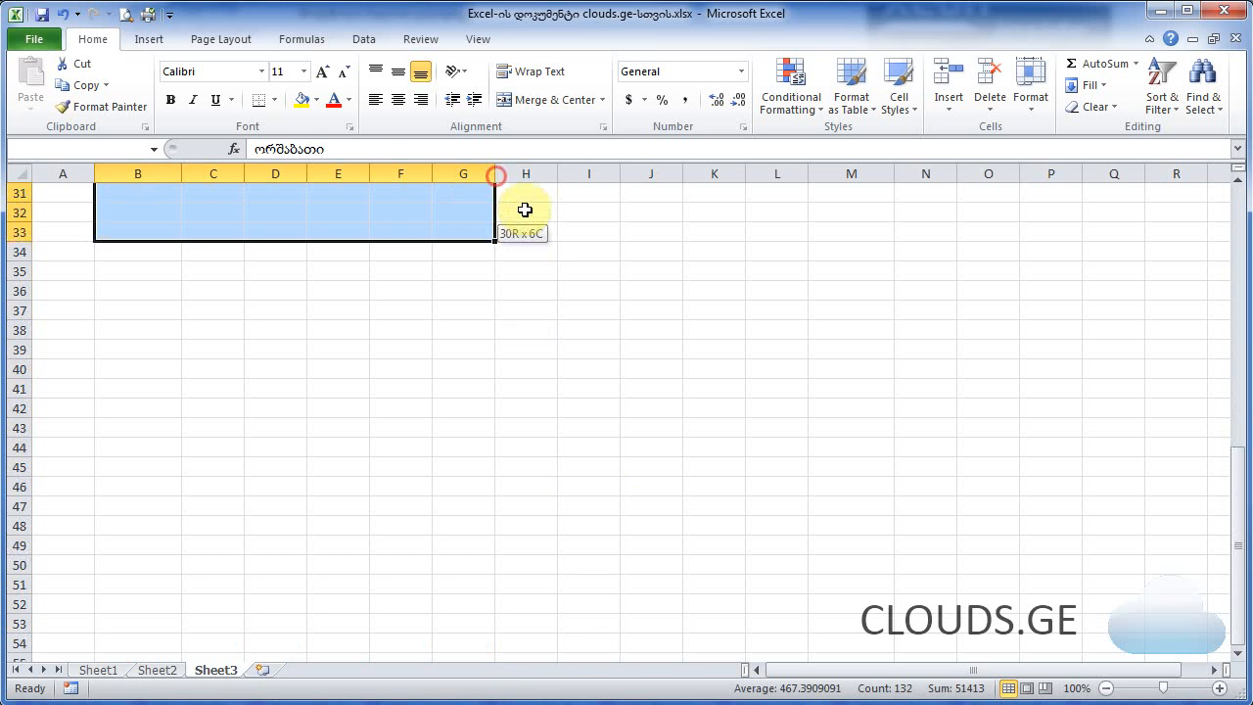
{"action": "scroll", "coordinate": [601, 314], "scroll_direction": "up", "scroll_amount": 6}
{"action": "scroll", "coordinate": [601, 313], "scroll_direction": "up", "scroll_amount": 4}
{"action": "left_click", "coordinate": [599, 312]}
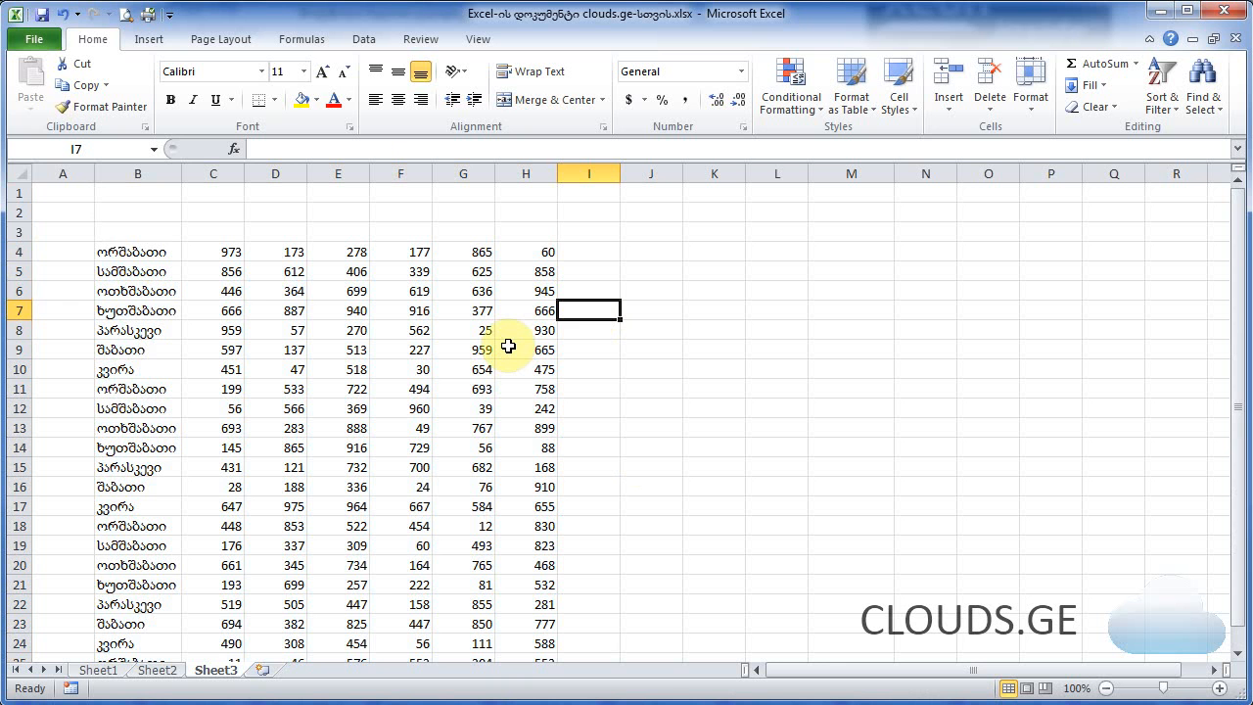
Step: Select the whole data range B4:H25 at once, starting from its last cell H25, and clear the selection after reviewing it
{"action": "scroll", "coordinate": [508, 345], "scroll_direction": "down", "scroll_amount": 1}
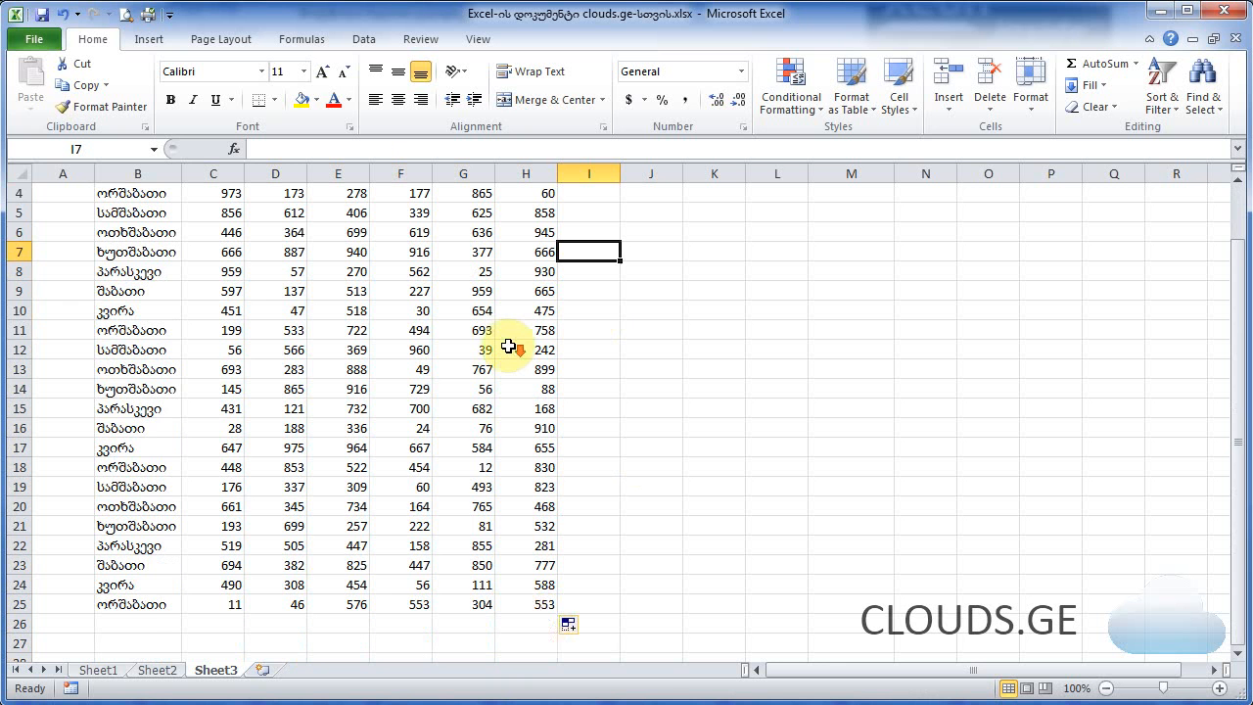
{"action": "left_click", "coordinate": [532, 604]}
{"action": "scroll", "coordinate": [563, 599], "scroll_direction": "up", "scroll_amount": 1}
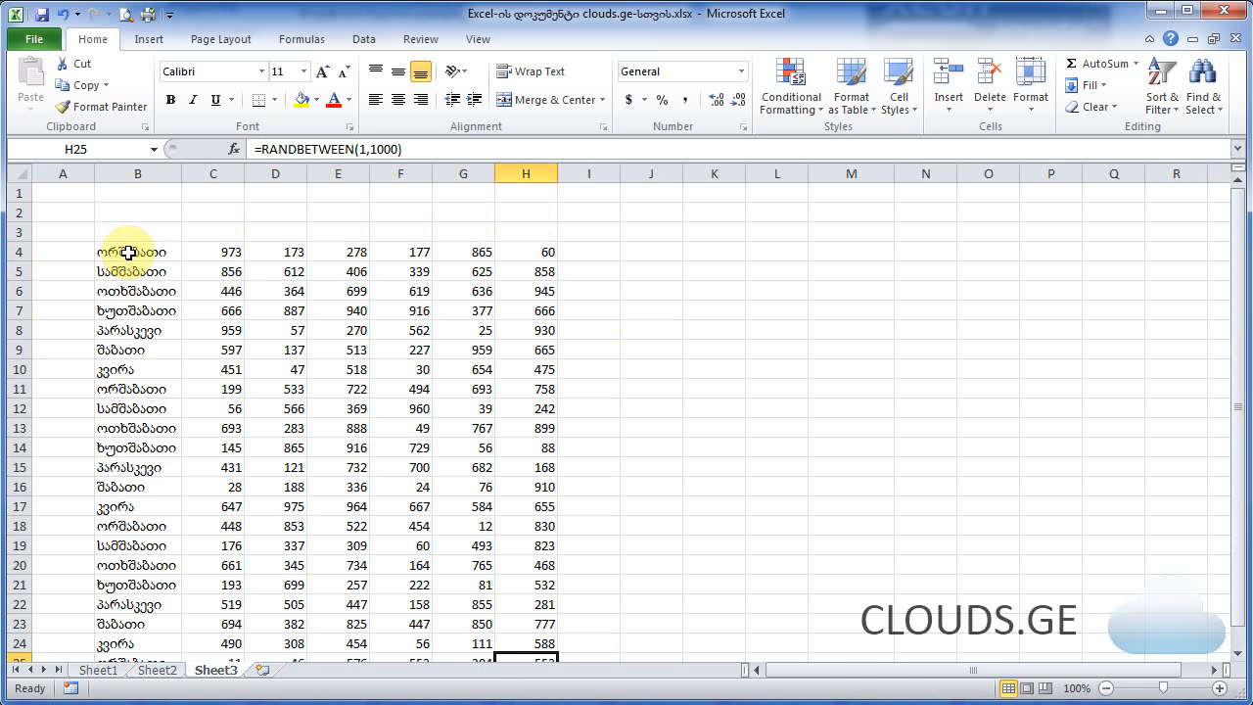
{"action": "key", "text": "ctrl+a"}
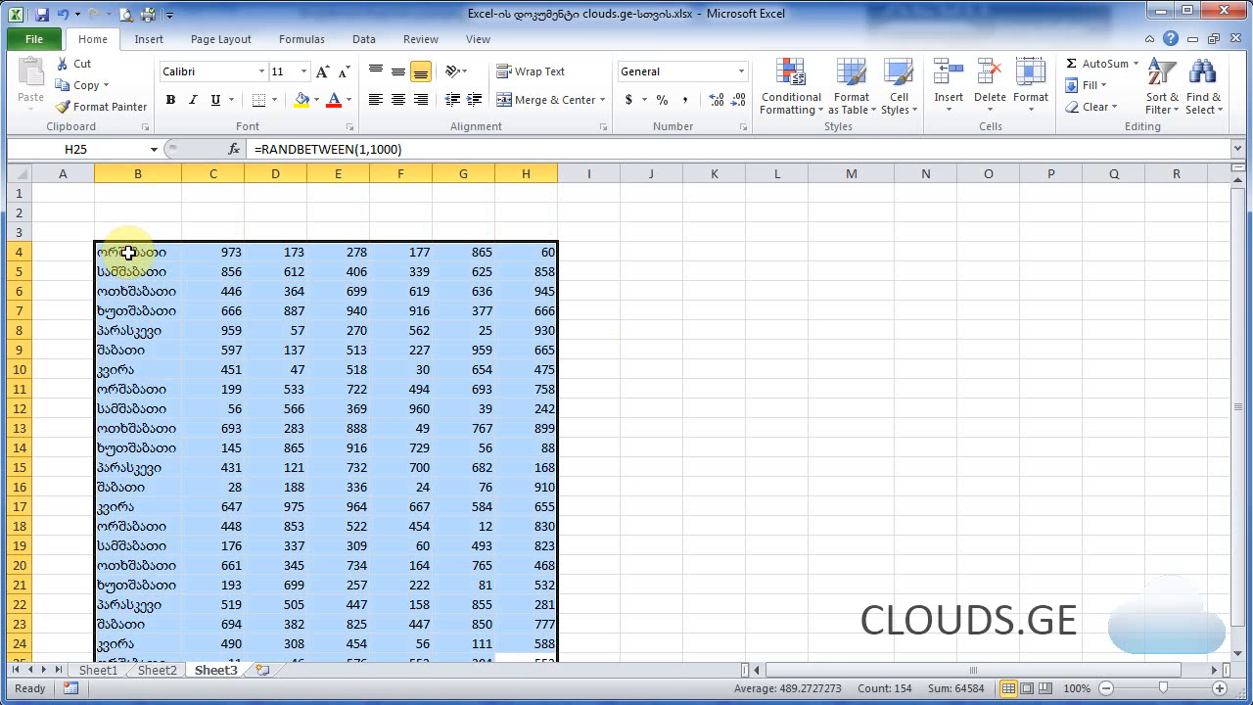
{"action": "scroll", "coordinate": [470, 316], "scroll_direction": "down", "scroll_amount": 2}
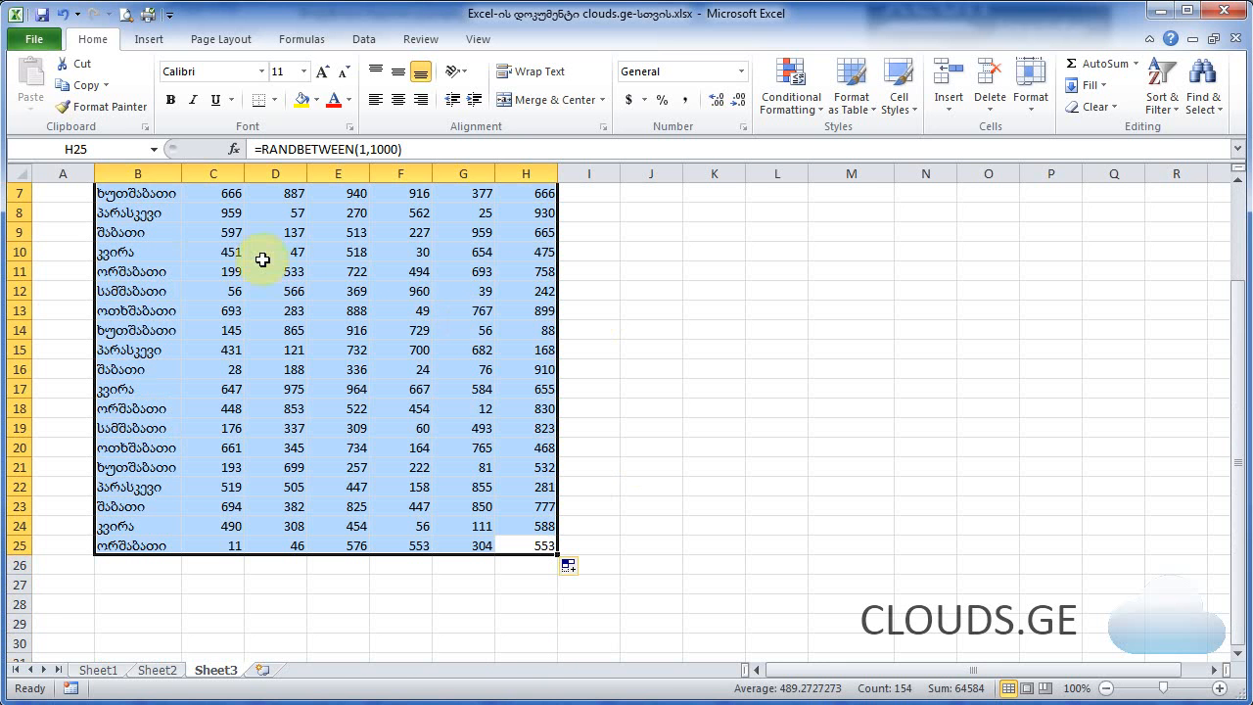
{"action": "scroll", "coordinate": [293, 400], "scroll_direction": "up", "scroll_amount": 2}
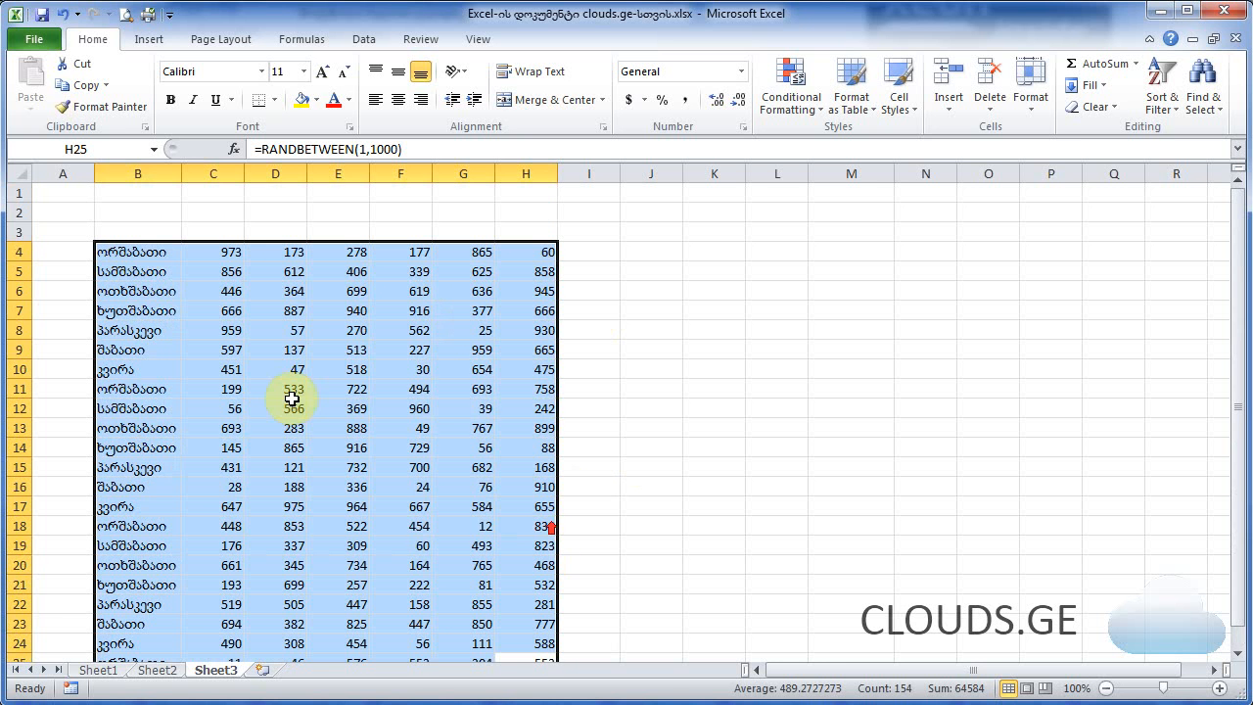
{"action": "left_click", "coordinate": [430, 428]}
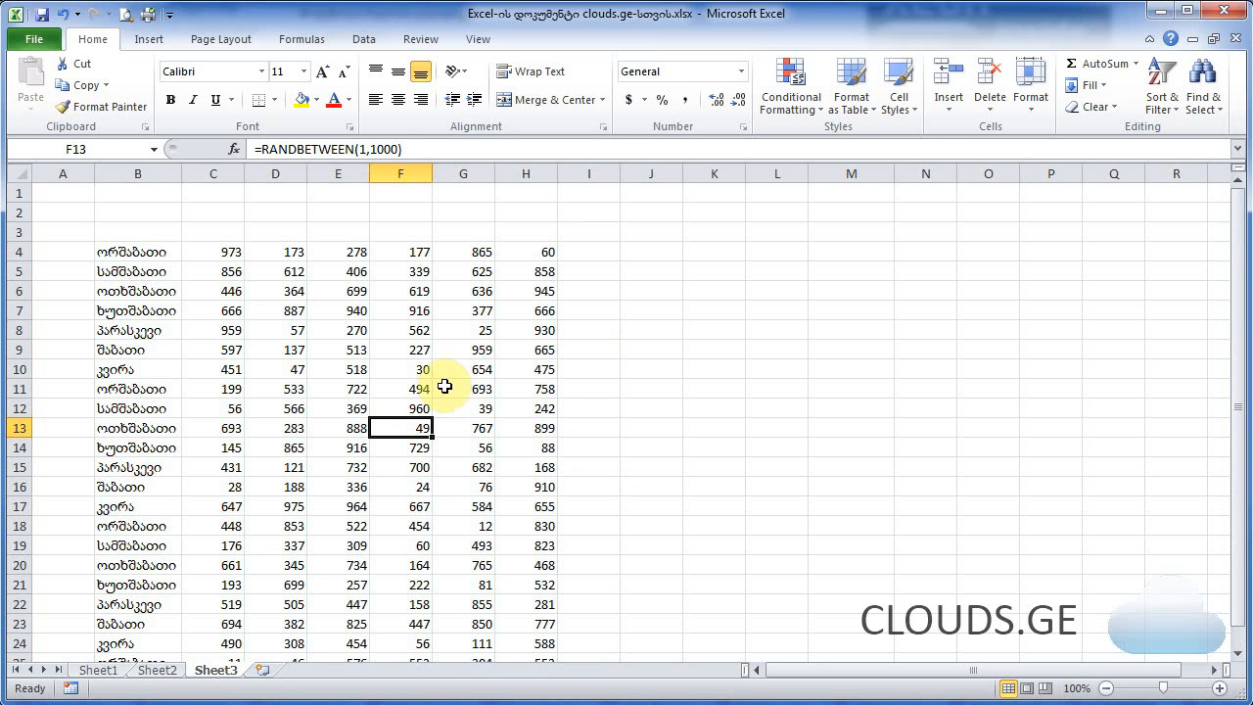
Step: Select the separate ranges B4:D6, D9:D11, F13:G13 and E17:E20 together, and clear the selection
{"action": "left_click_drag", "start_coordinate": [123, 252], "coordinate": [282, 296]}
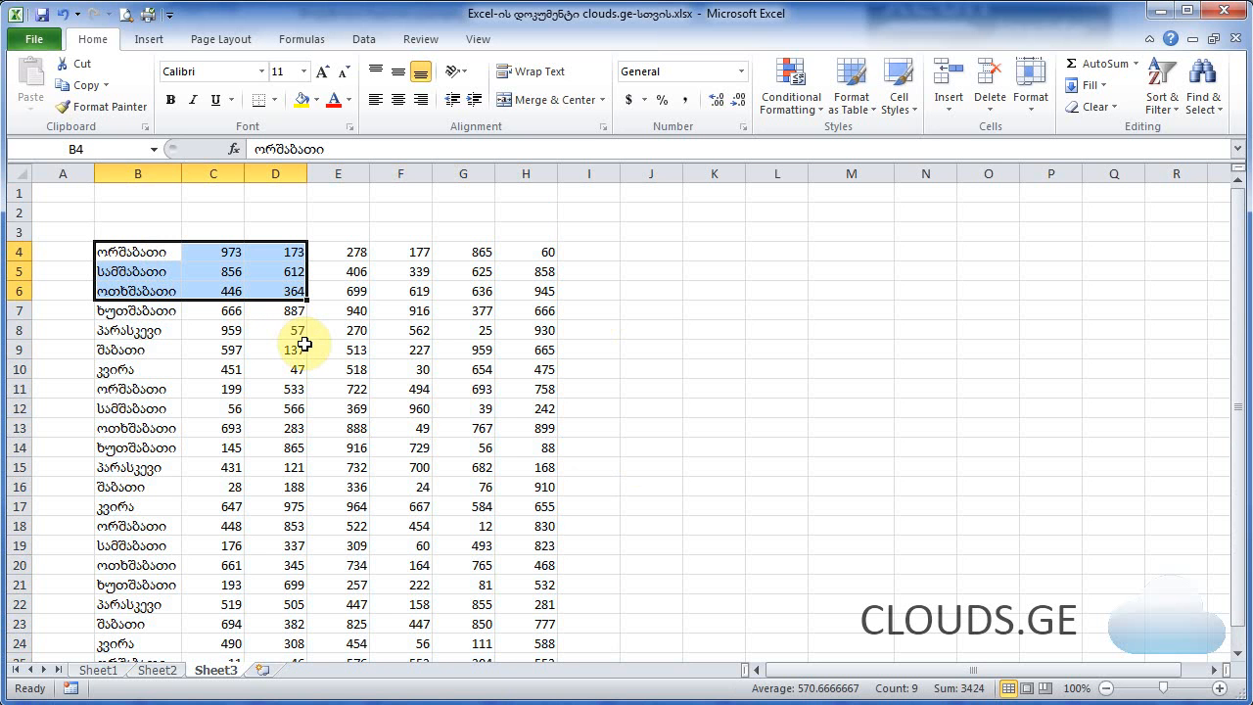
{"action": "left_click_drag", "start_coordinate": [282, 353], "coordinate": [289, 392]}
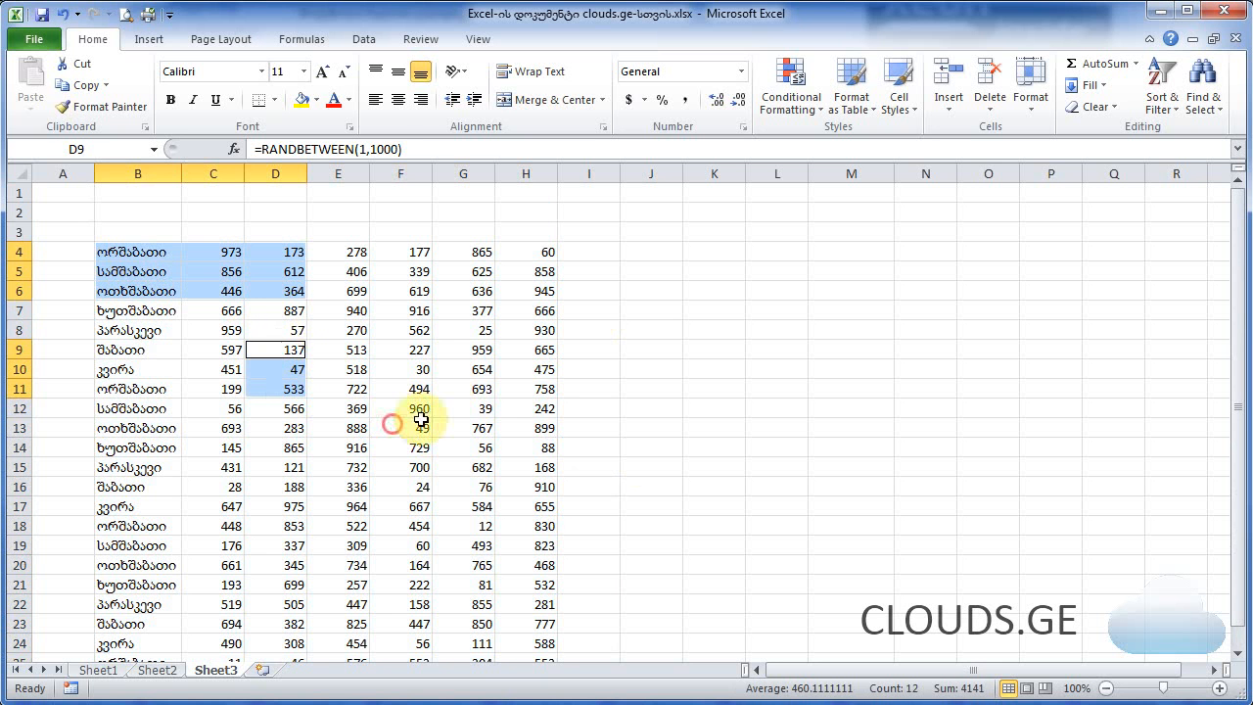
{"action": "left_click_drag", "start_coordinate": [421, 419], "coordinate": [480, 423]}
{"action": "left_click_drag", "start_coordinate": [336, 512], "coordinate": [344, 558]}
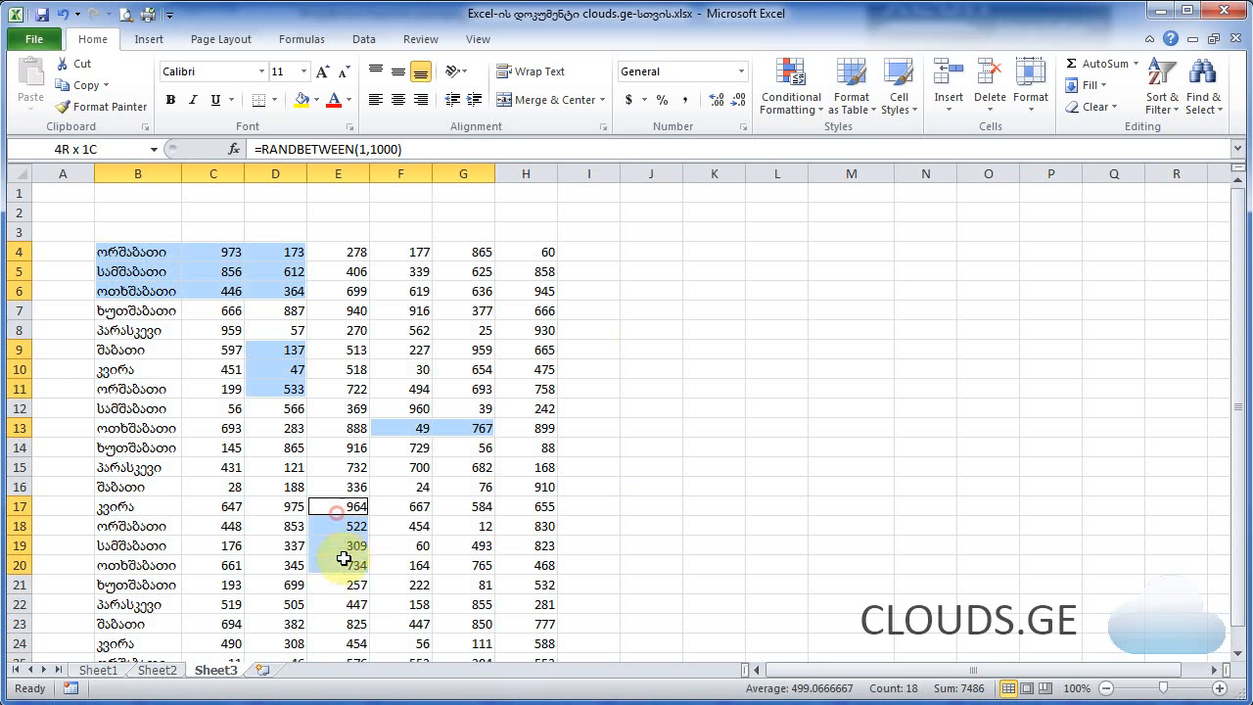
{"action": "left_click", "coordinate": [476, 526]}
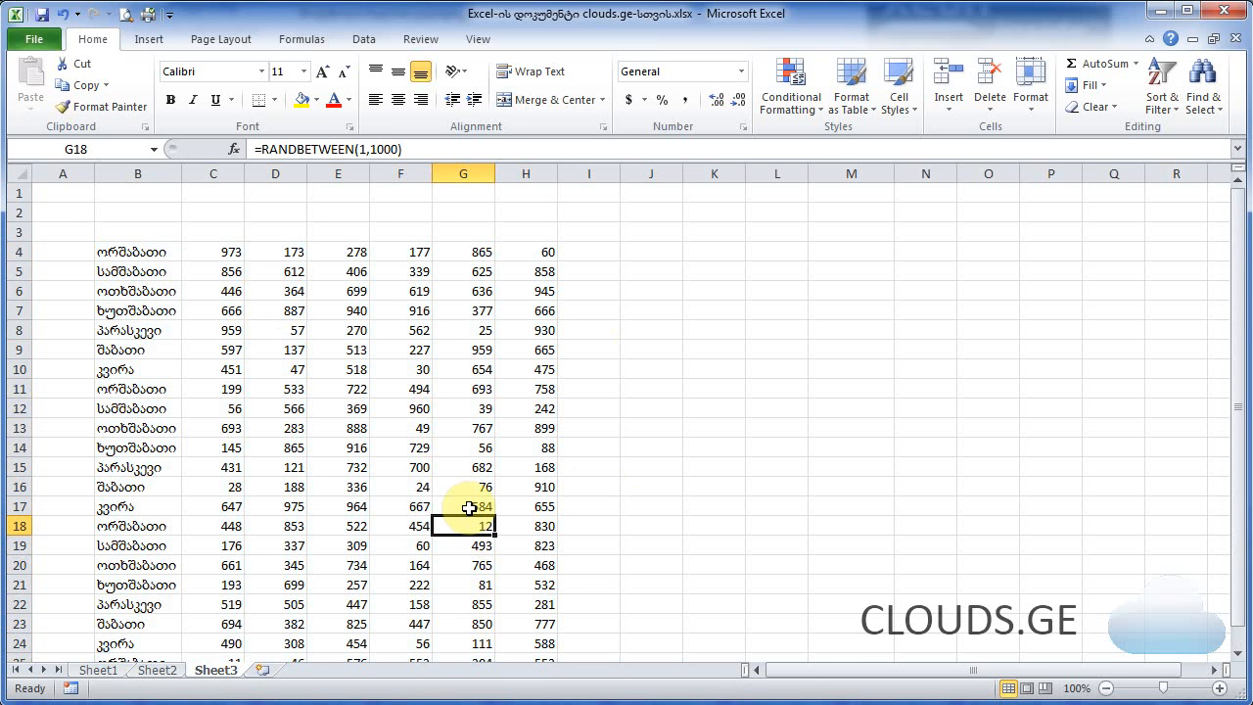
Step: Select the non-adjacent columns D, F and H together, apply bold to them and remove it again
{"action": "left_click", "coordinate": [277, 176]}
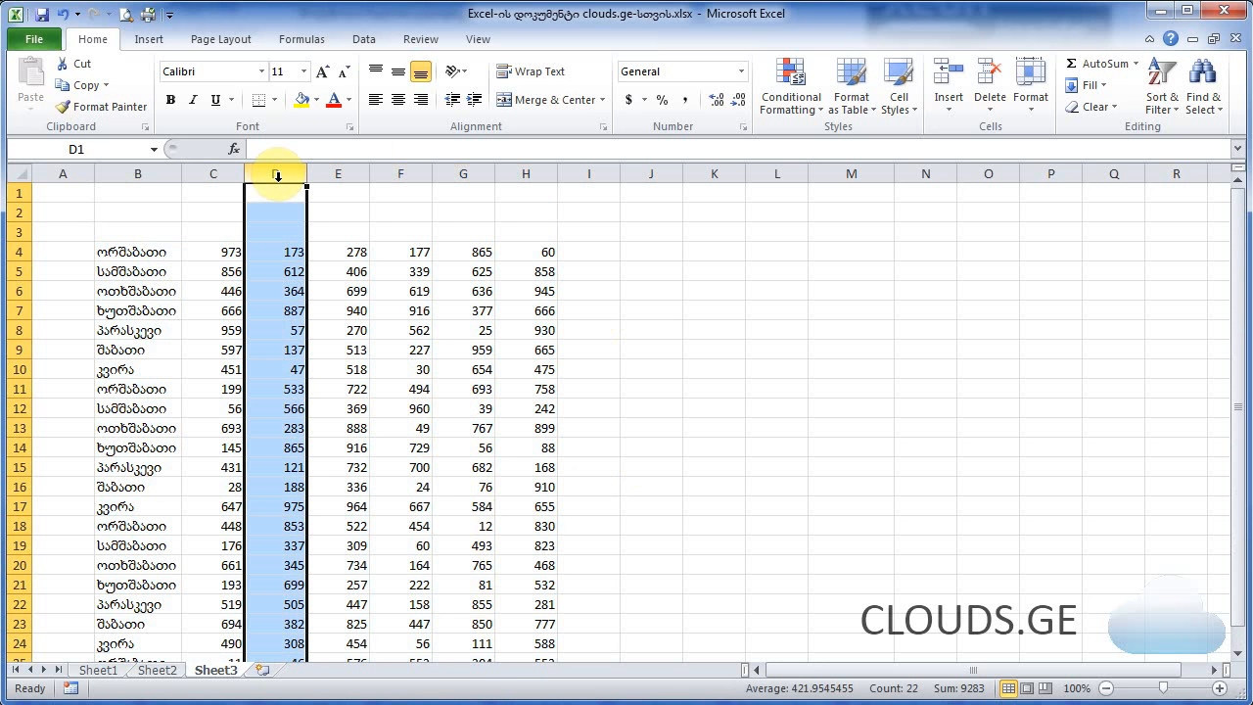
{"action": "left_click", "coordinate": [400, 173], "text": "ctrl"}
{"action": "left_click", "coordinate": [529, 174], "text": "ctrl"}
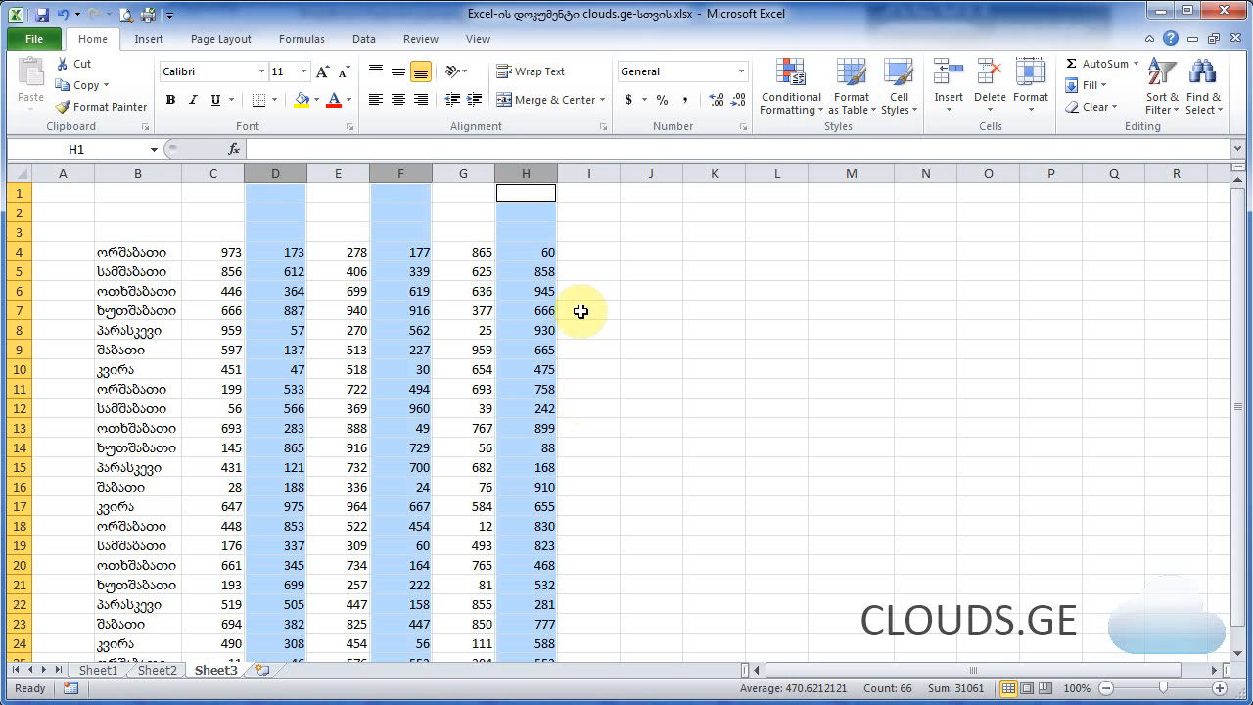
{"action": "left_click", "coordinate": [172, 101]}
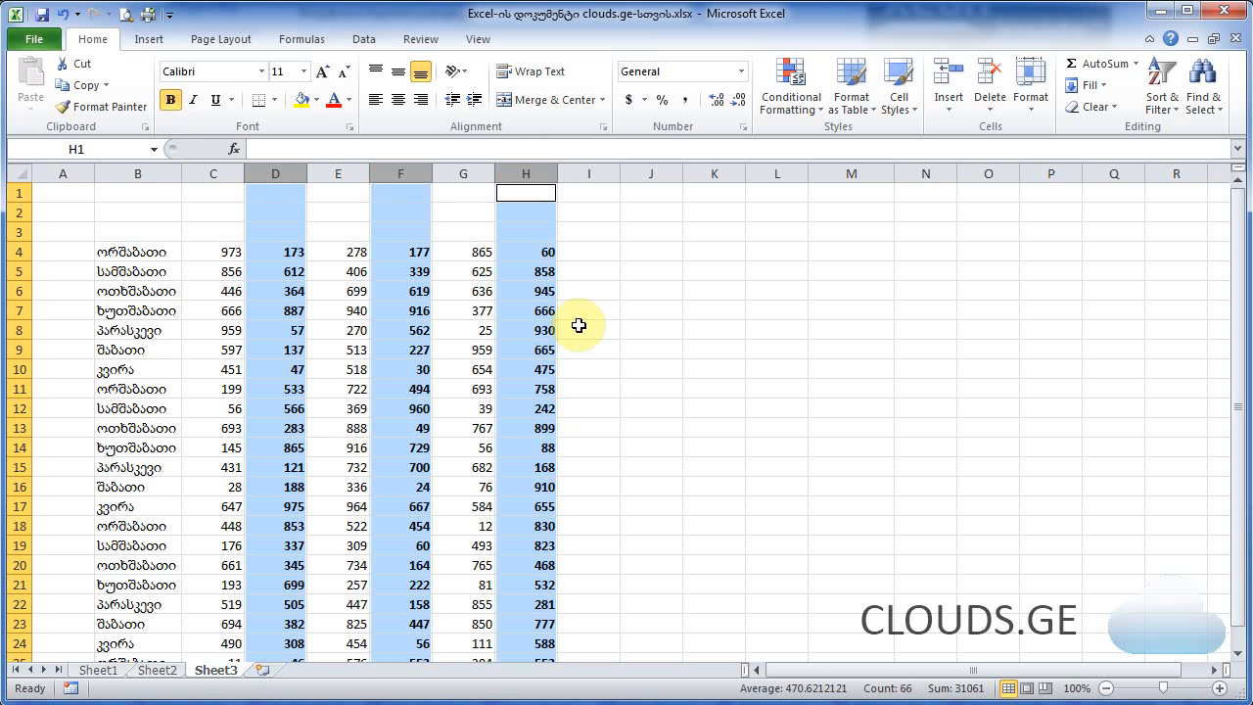
{"action": "left_click", "coordinate": [172, 101]}
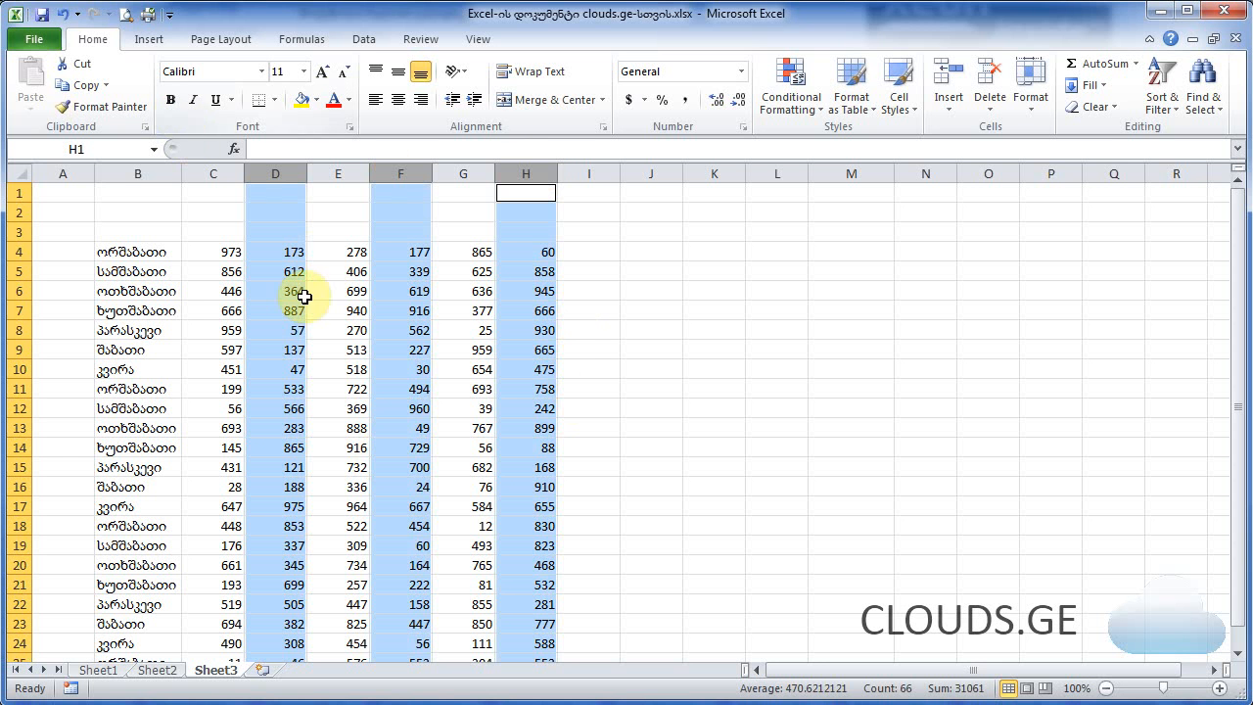
{"action": "left_click", "coordinate": [324, 322]}
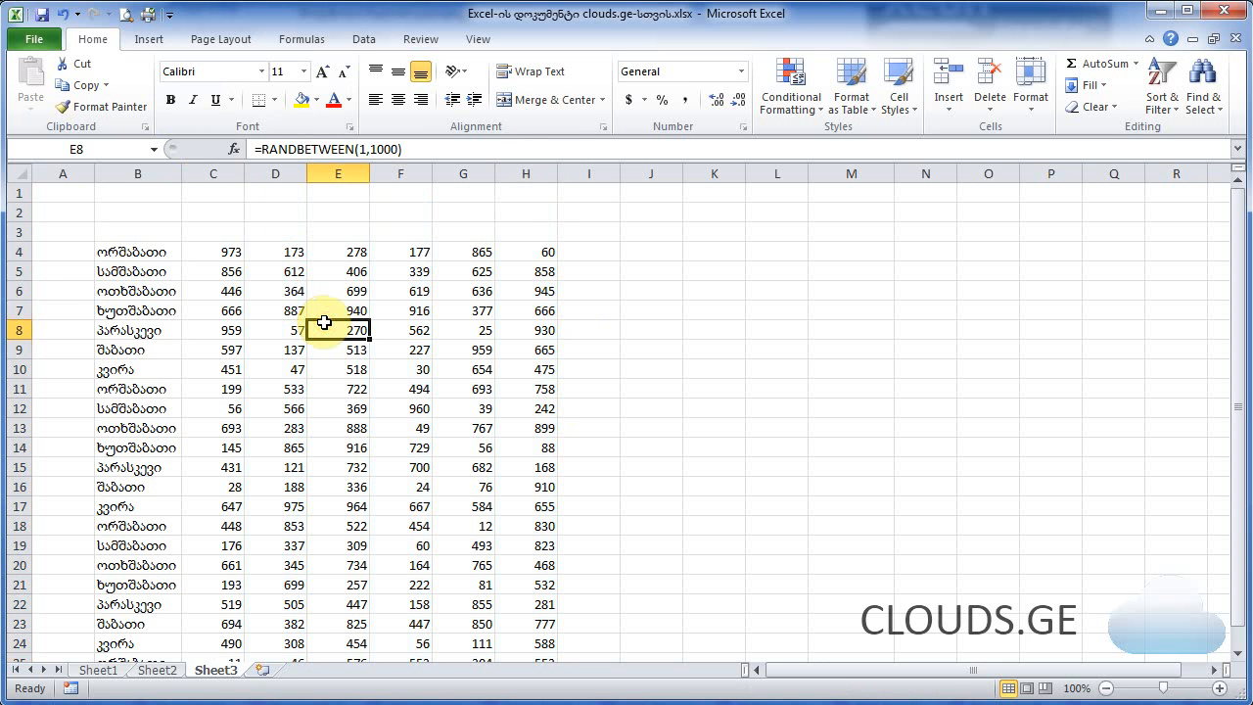
Step: Select rows 6, 8 and 12 together with the single cells D16, E17 and F18, and clear the selection
{"action": "left_click", "coordinate": [18, 291]}
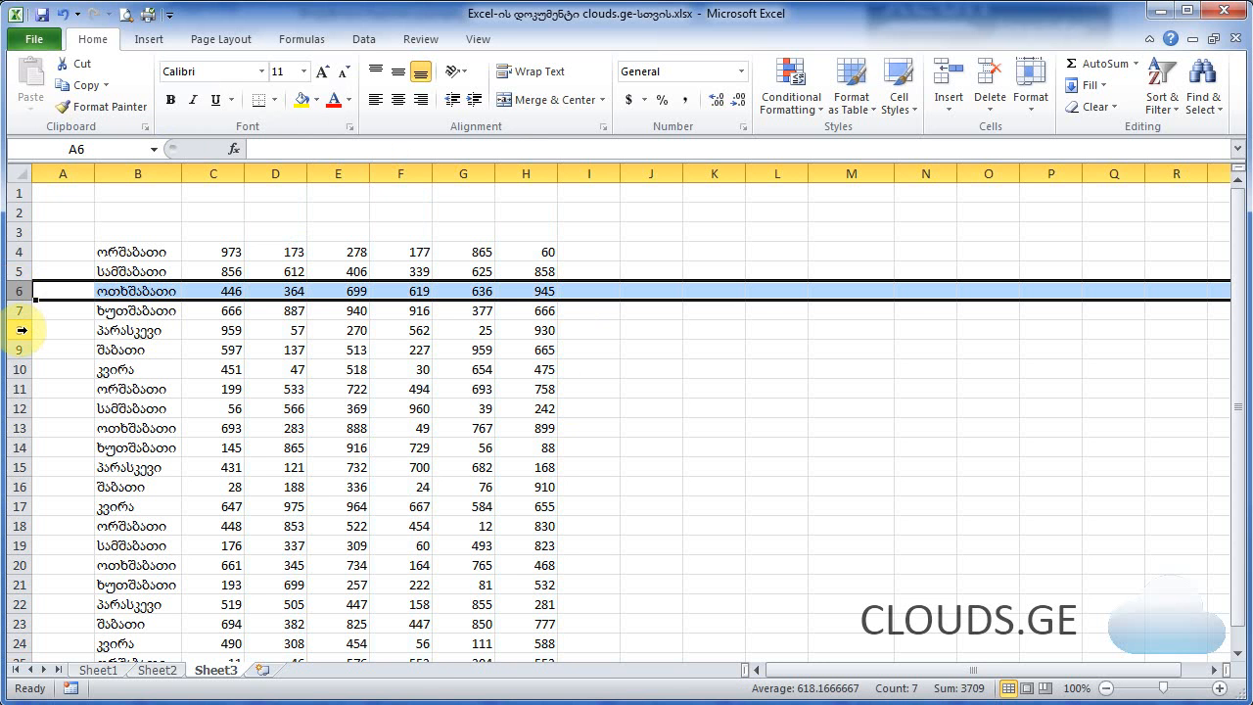
{"action": "left_click", "coordinate": [19, 330], "text": "ctrl"}
{"action": "left_click", "coordinate": [19, 409], "text": "ctrl"}
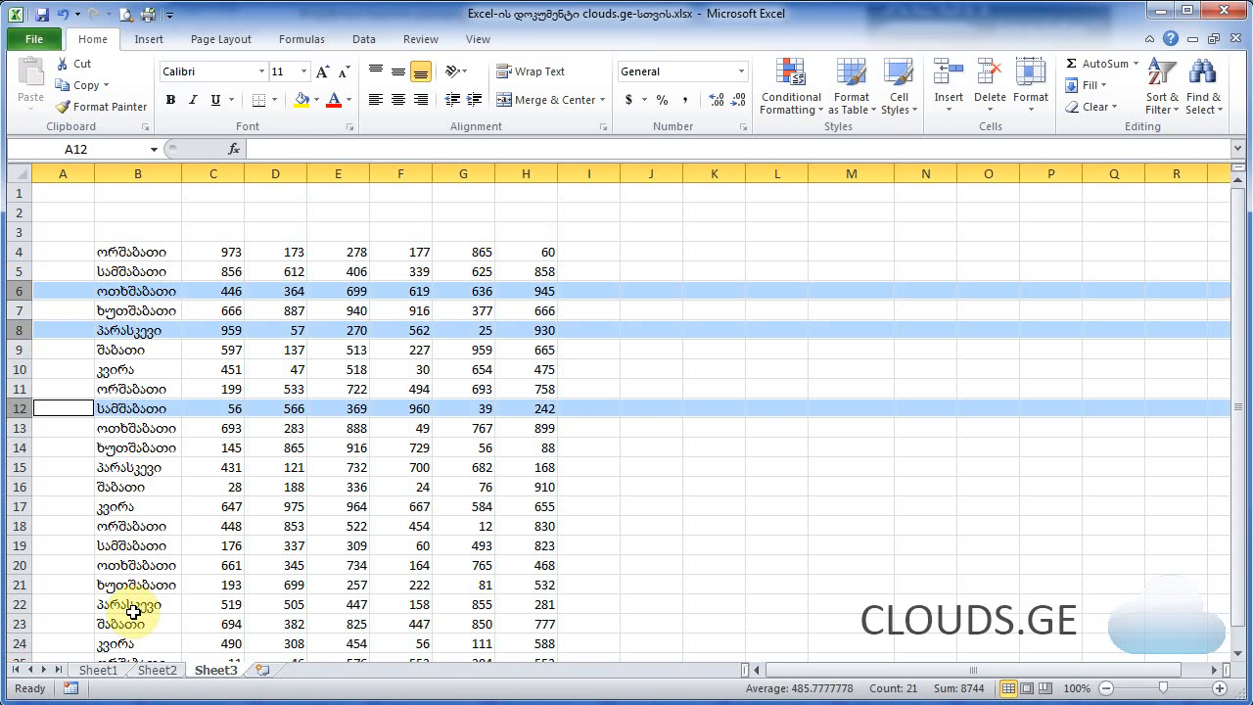
{"action": "left_click", "coordinate": [269, 486], "text": "ctrl"}
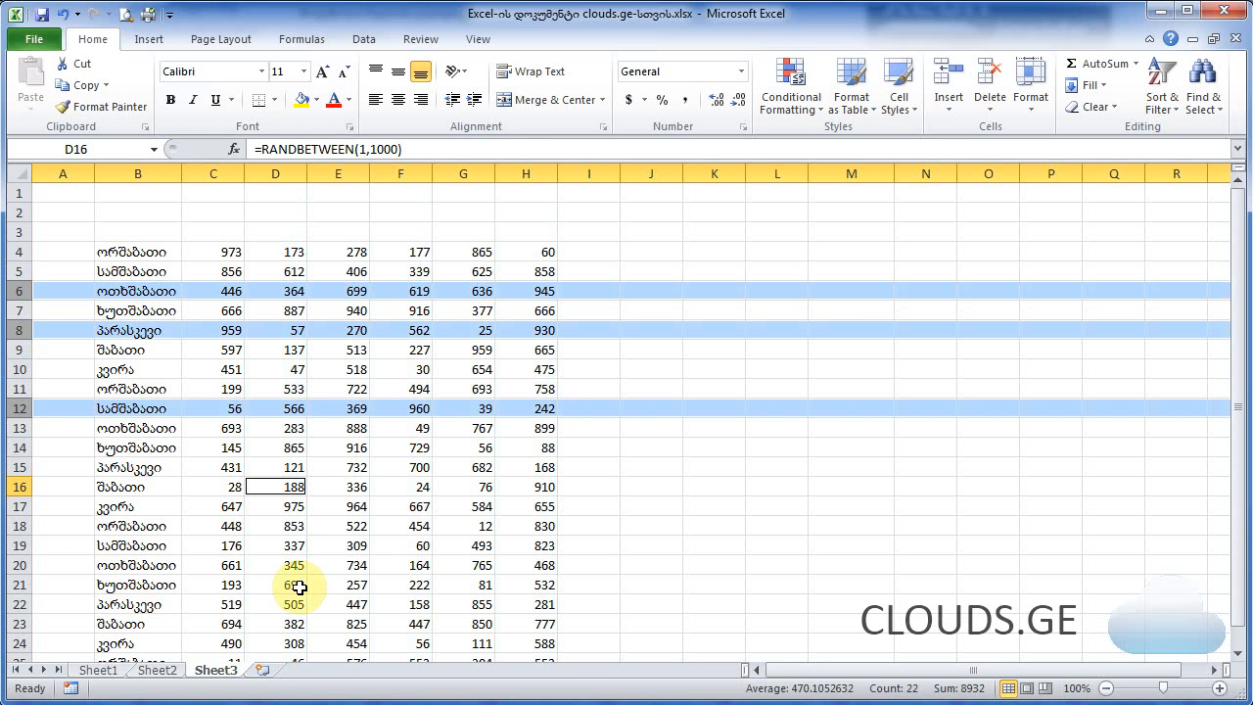
{"action": "left_click", "coordinate": [353, 509], "text": "ctrl"}
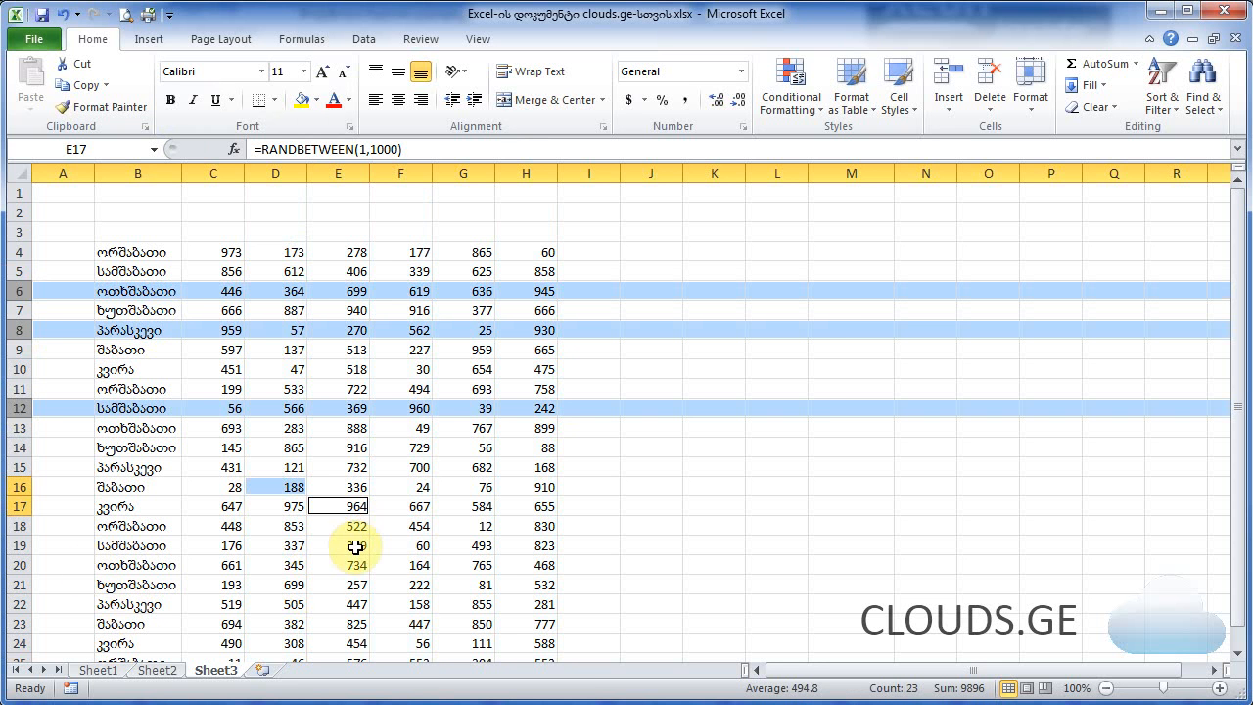
{"action": "left_click", "coordinate": [403, 527], "text": "ctrl"}
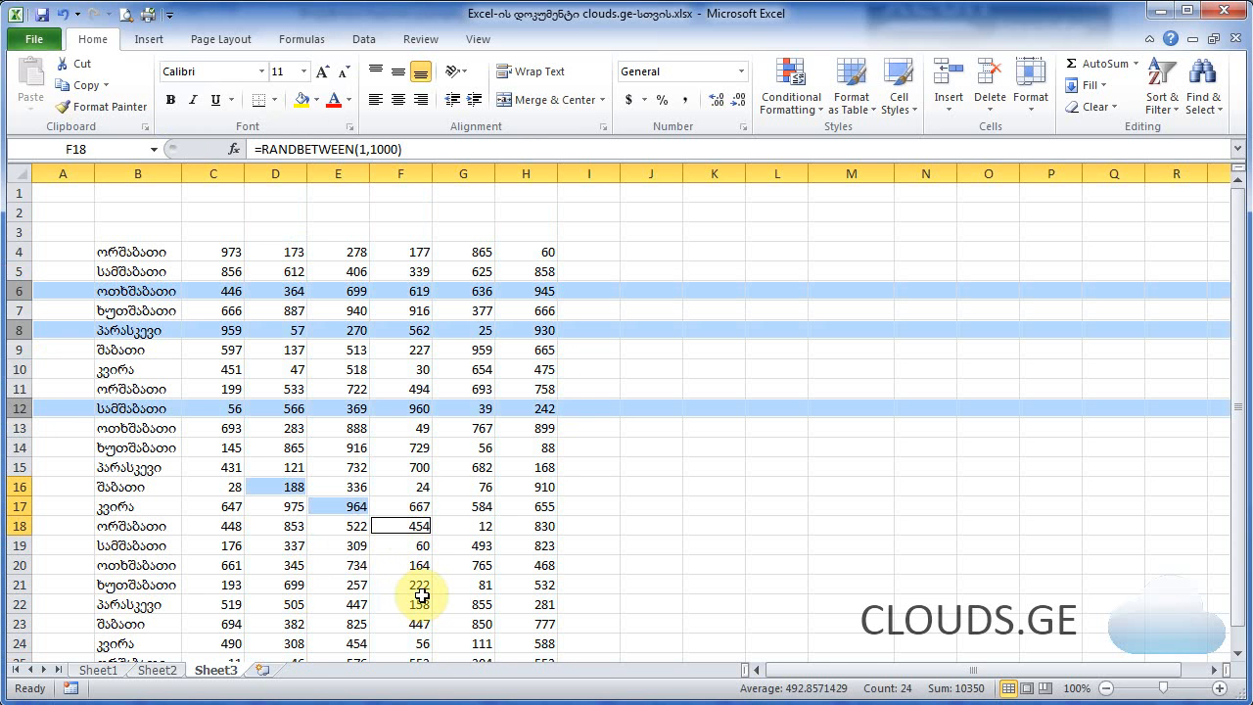
{"action": "left_click", "coordinate": [464, 525]}
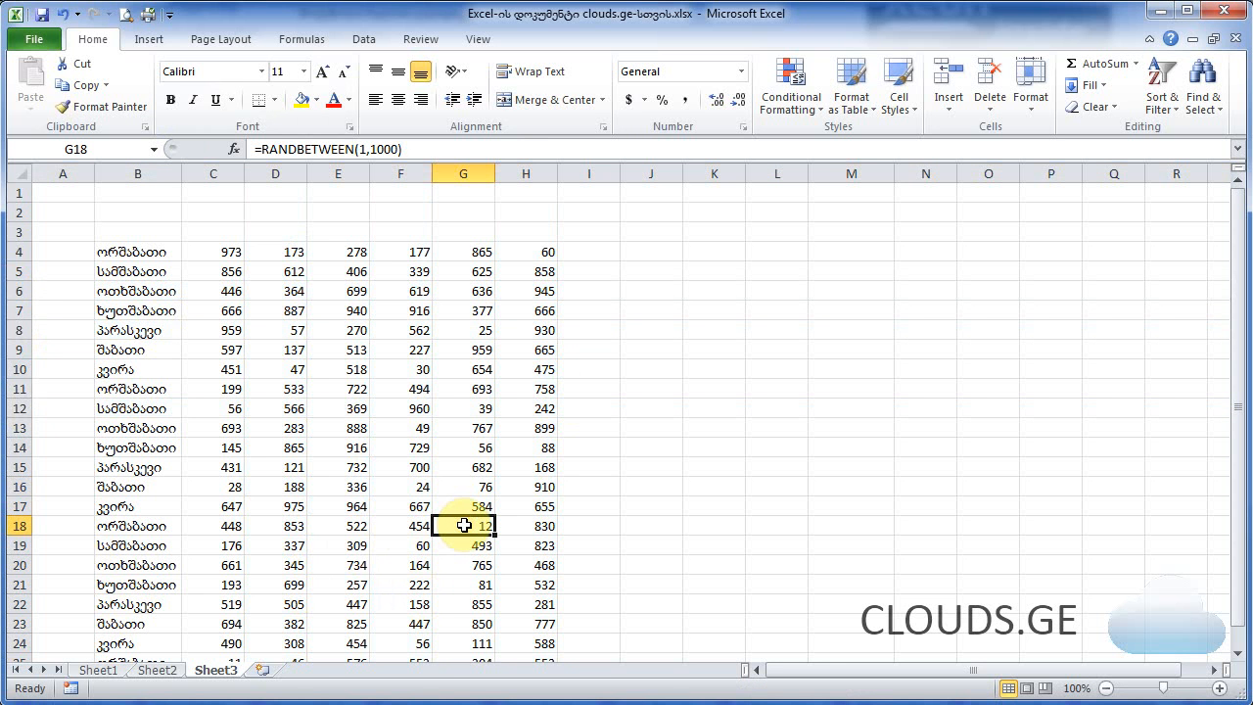
Step: Select the adjacent columns D through G as one block, and clear the selection
{"action": "left_click", "coordinate": [273, 173]}
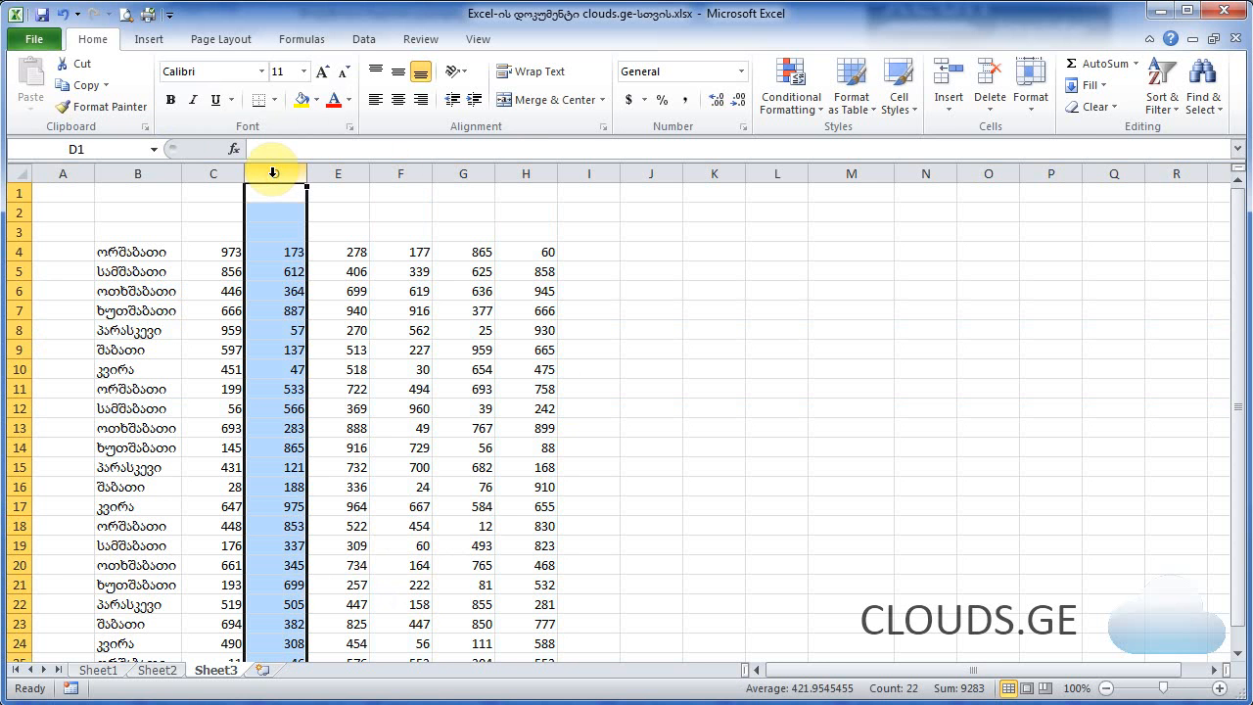
{"action": "left_click", "coordinate": [464, 174], "text": "shift"}
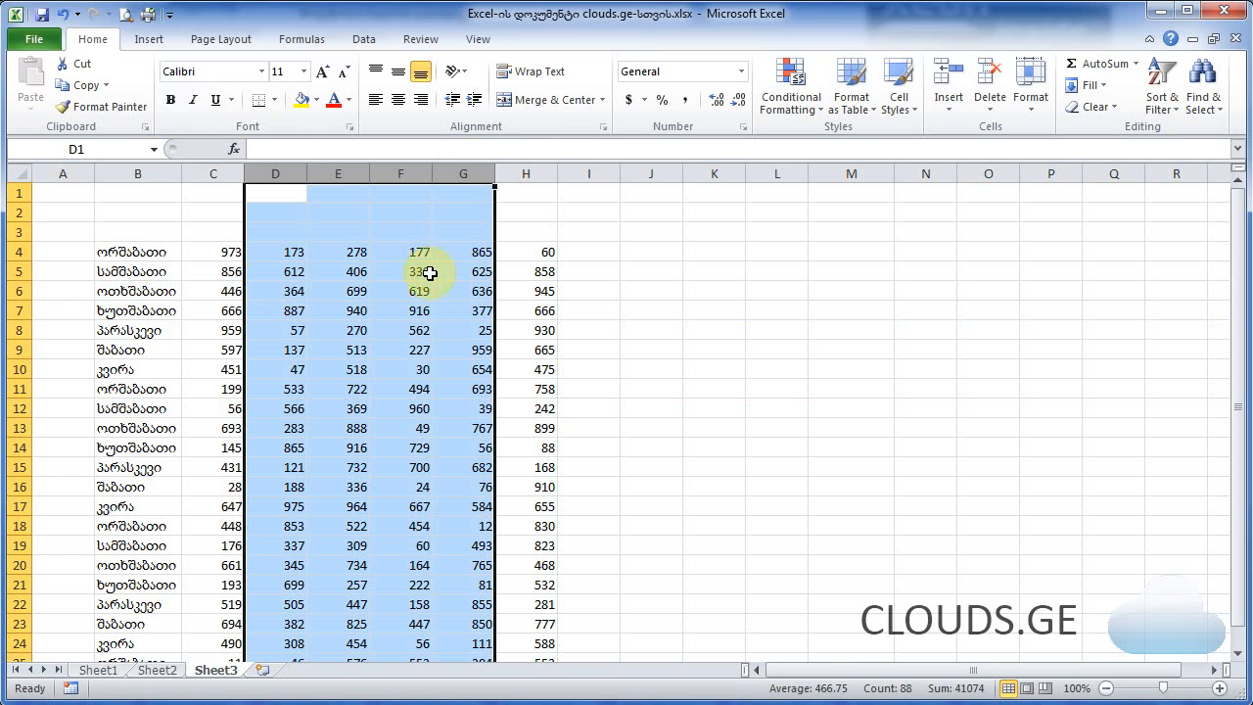
{"action": "left_click", "coordinate": [540, 365]}
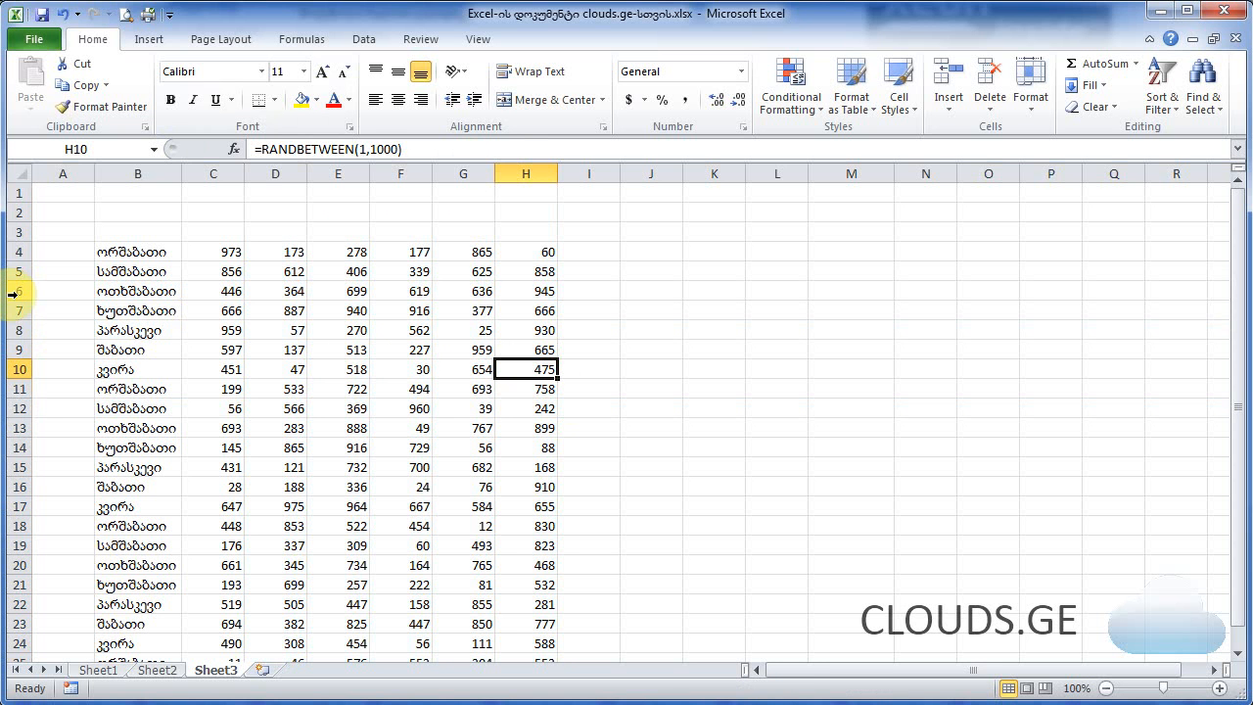
Step: Select the adjacent rows 6 through 12 as one block, and clear the selection
{"action": "left_click", "coordinate": [16, 291]}
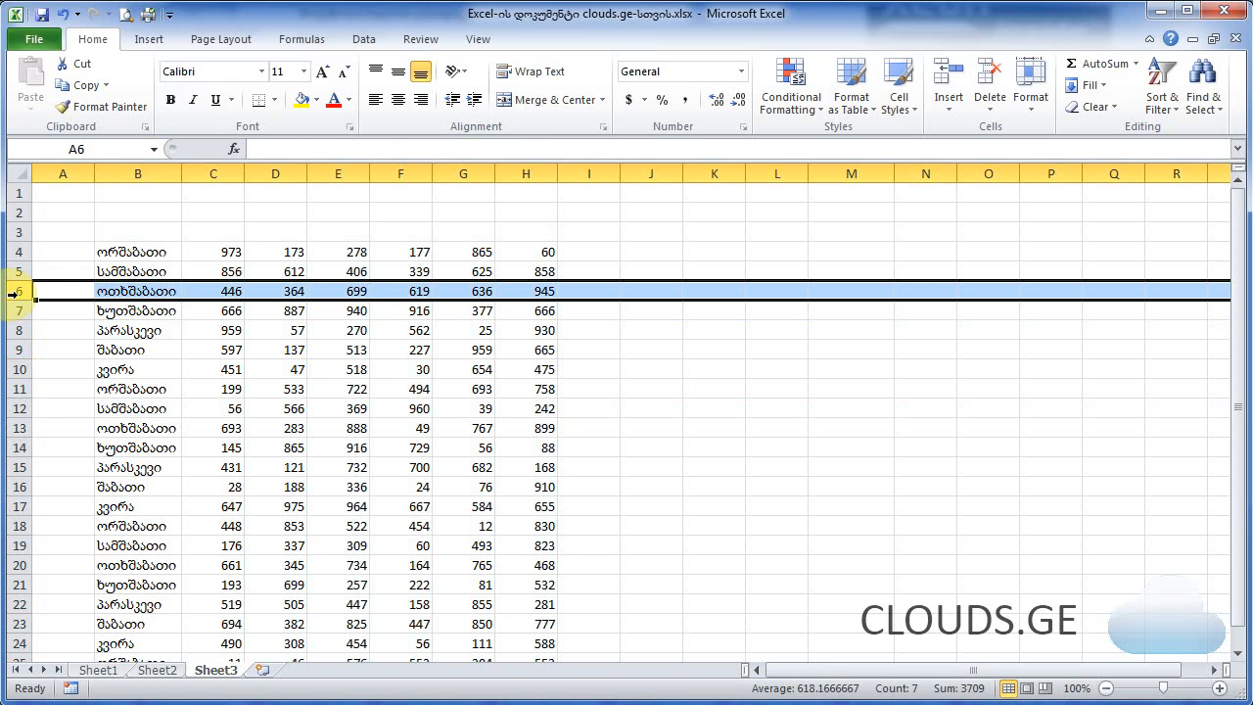
{"action": "left_click", "coordinate": [20, 409], "text": "shift"}
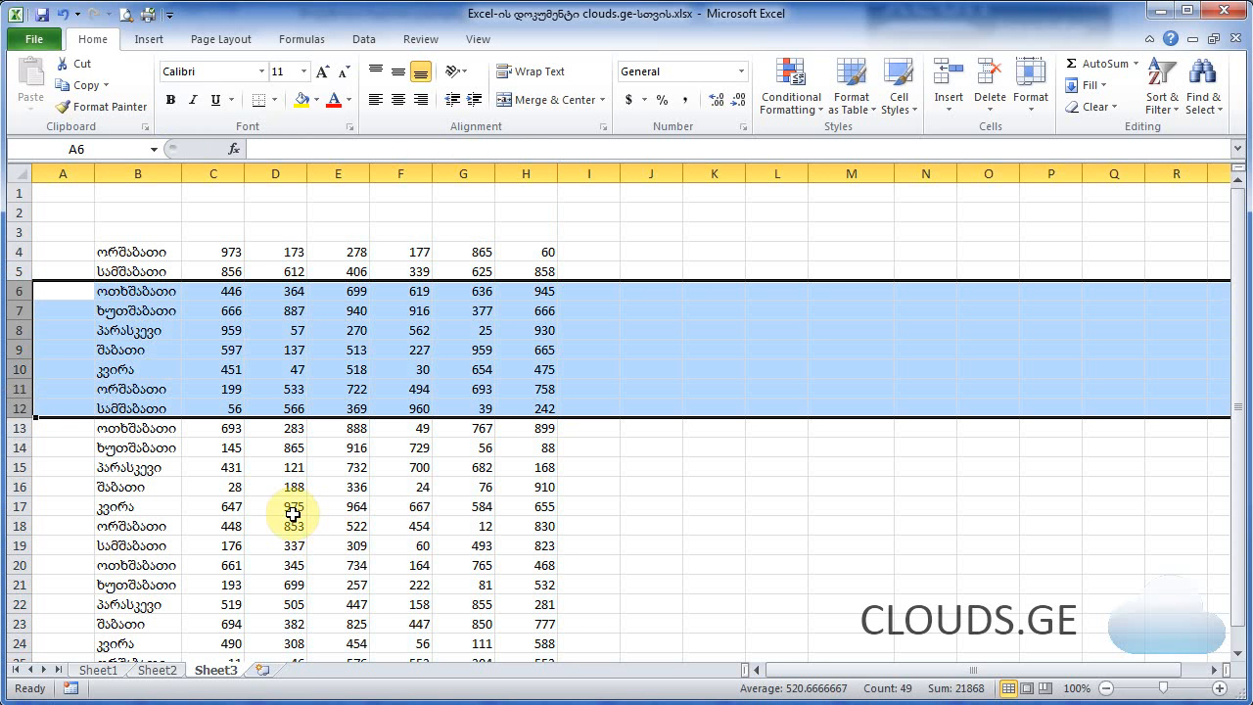
{"action": "left_click", "coordinate": [411, 451]}
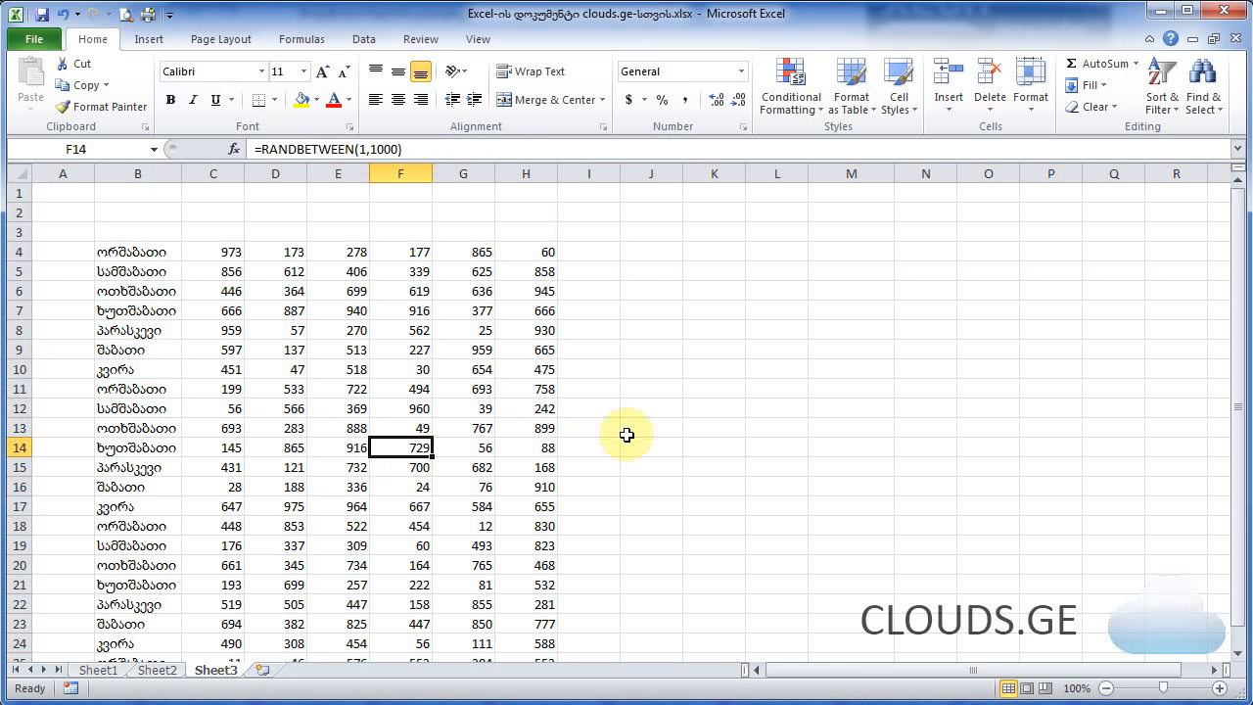
Step: Select the entire row 7 starting from the empty cell J7, and clear the selection
{"action": "left_click", "coordinate": [635, 314]}
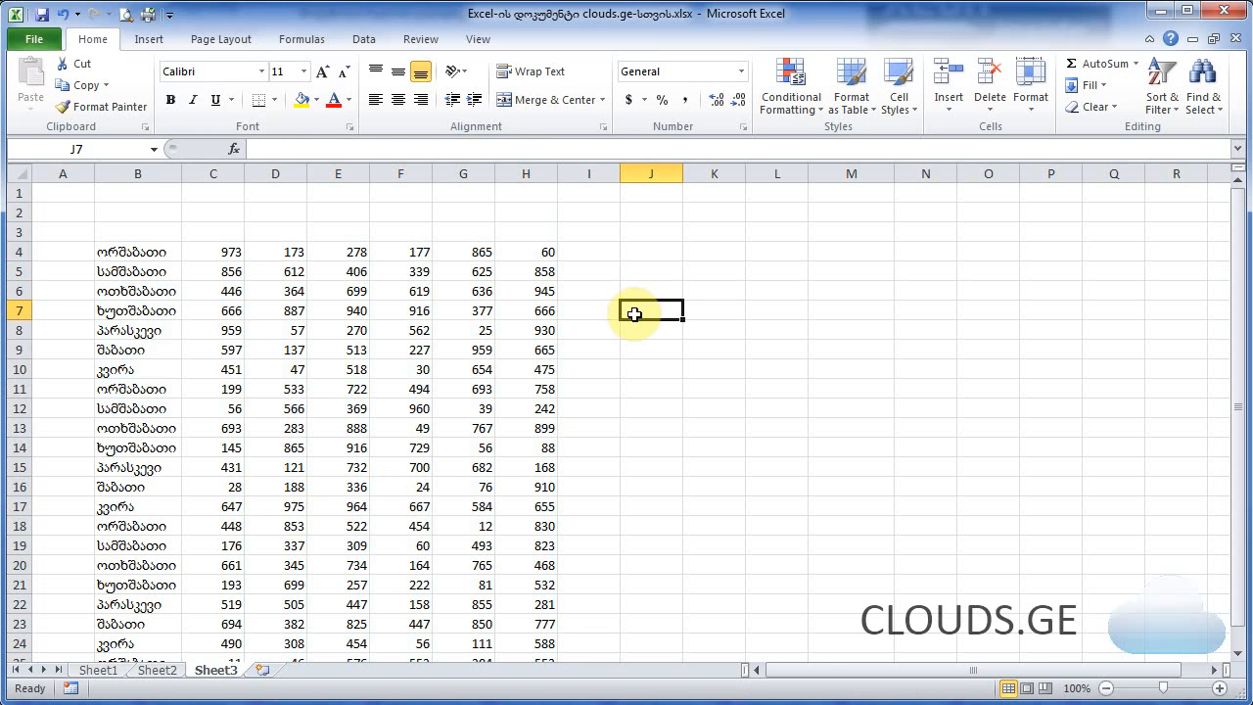
{"action": "key", "text": "shift+space"}
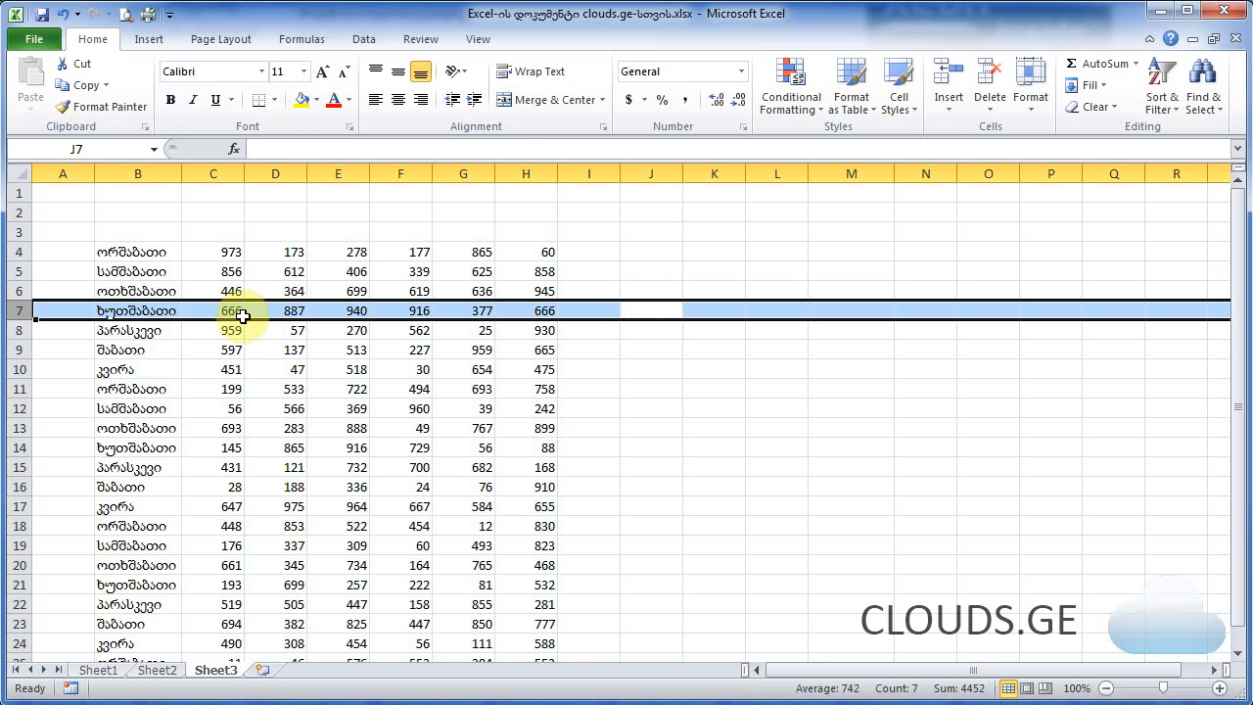
{"action": "left_click", "coordinate": [675, 350]}
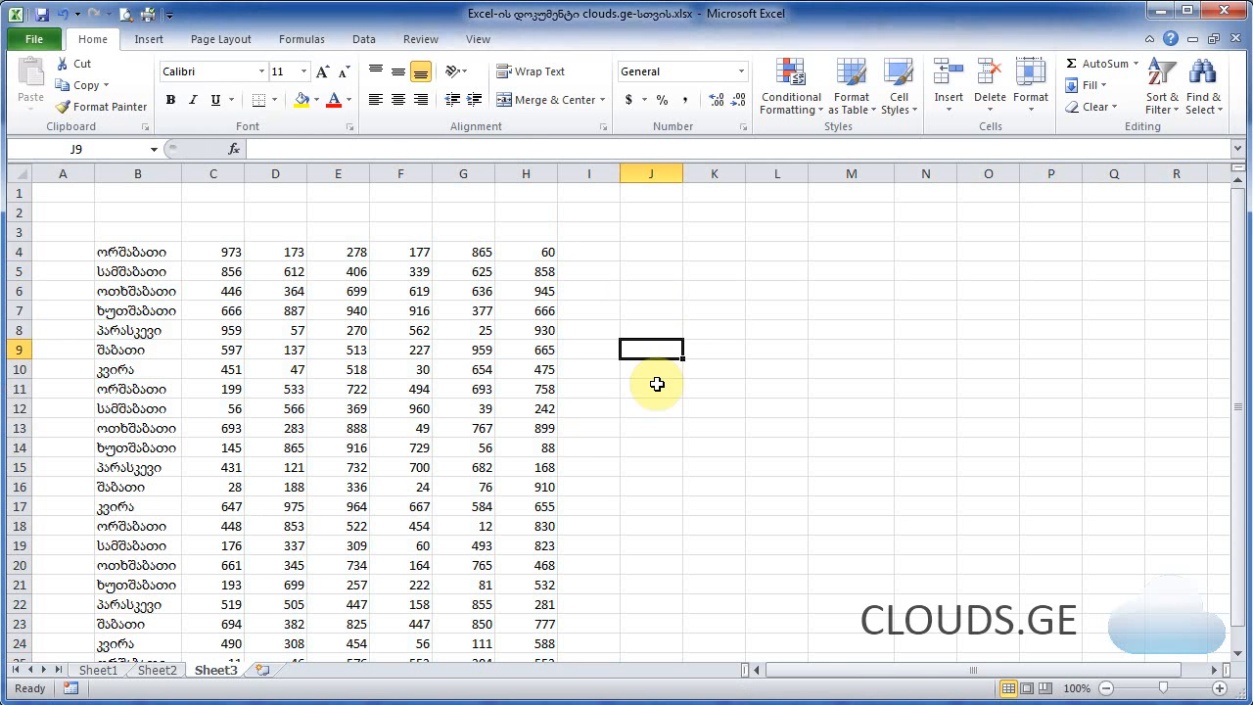
Step: Select all of row 7 from its header, switch to all of column D, and return to the single cell E8
{"action": "left_click", "coordinate": [15, 308]}
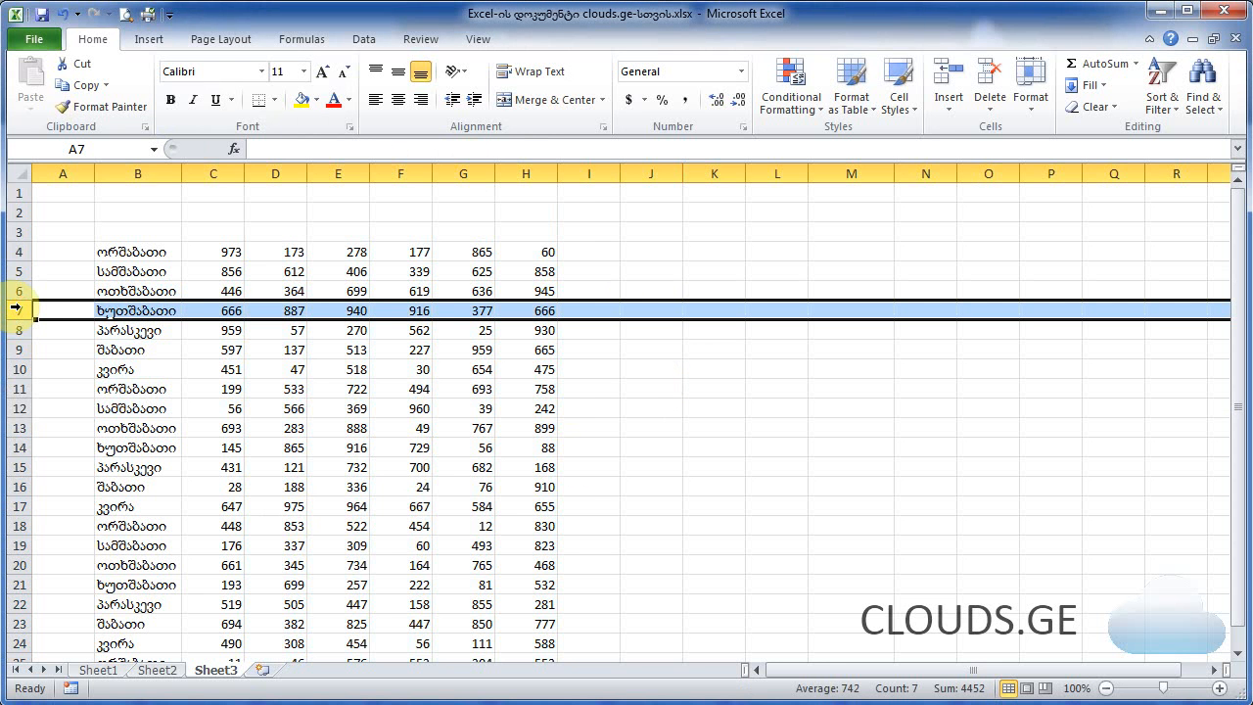
{"action": "left_click", "coordinate": [280, 174]}
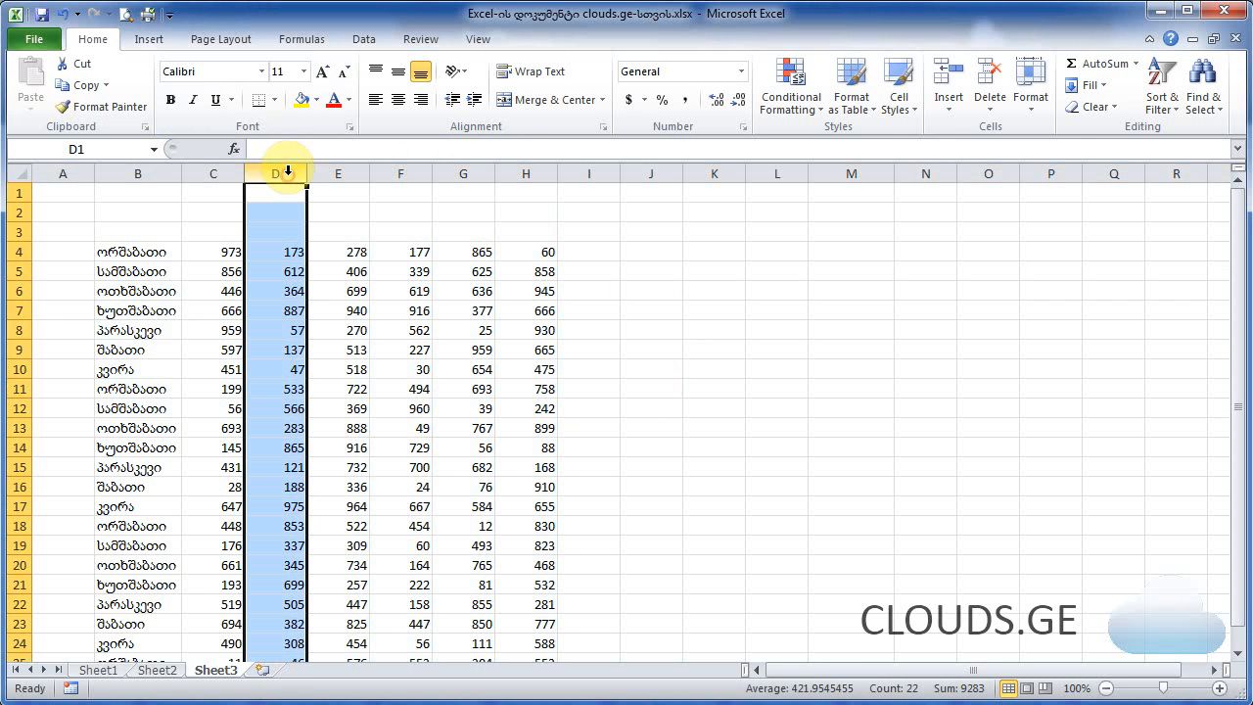
{"action": "left_click", "coordinate": [350, 325]}
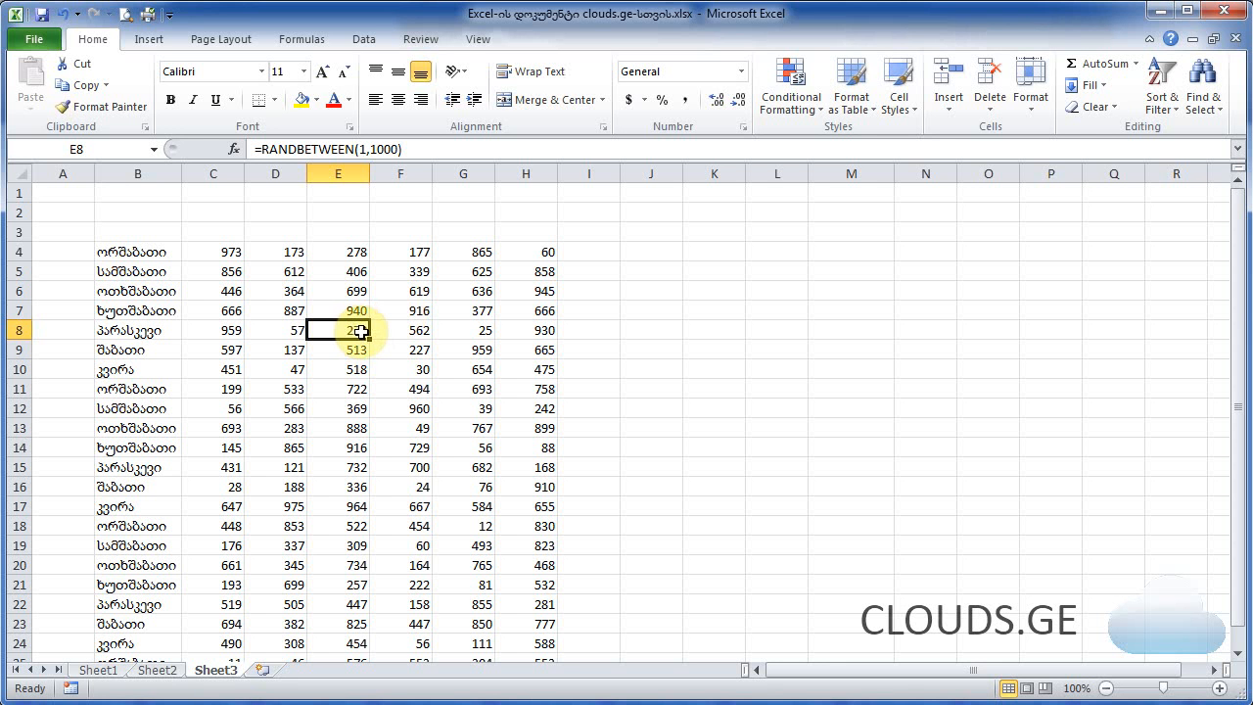
Step: Select the data region around E8, extend the selection to the entire worksheet, and clear it by going to G2
{"action": "key", "text": "ctrl+a"}
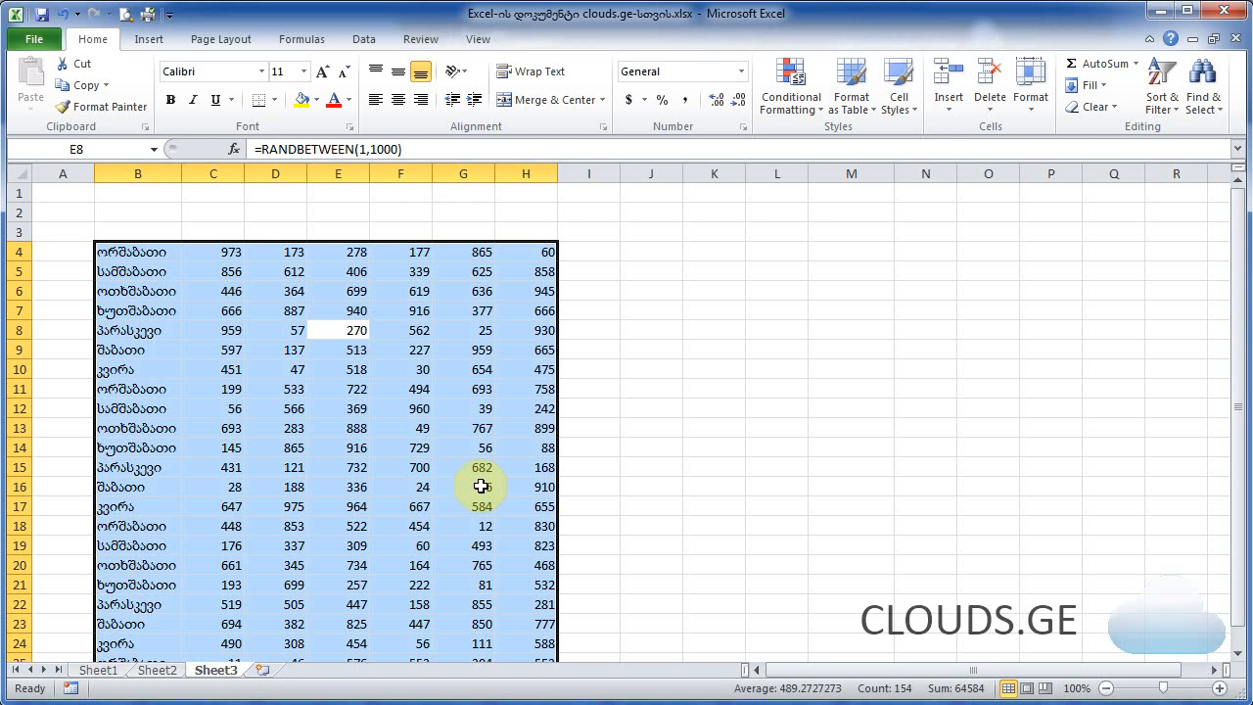
{"action": "key", "text": "ctrl+a"}
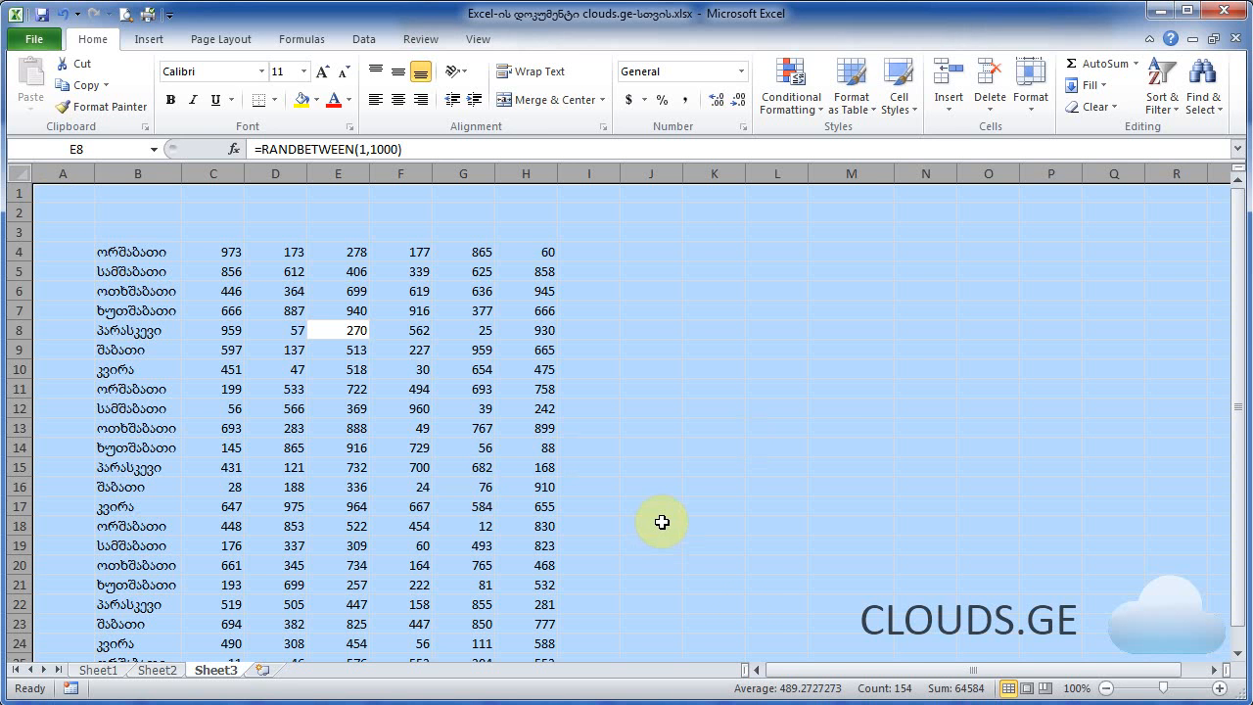
{"action": "left_click", "coordinate": [460, 213]}
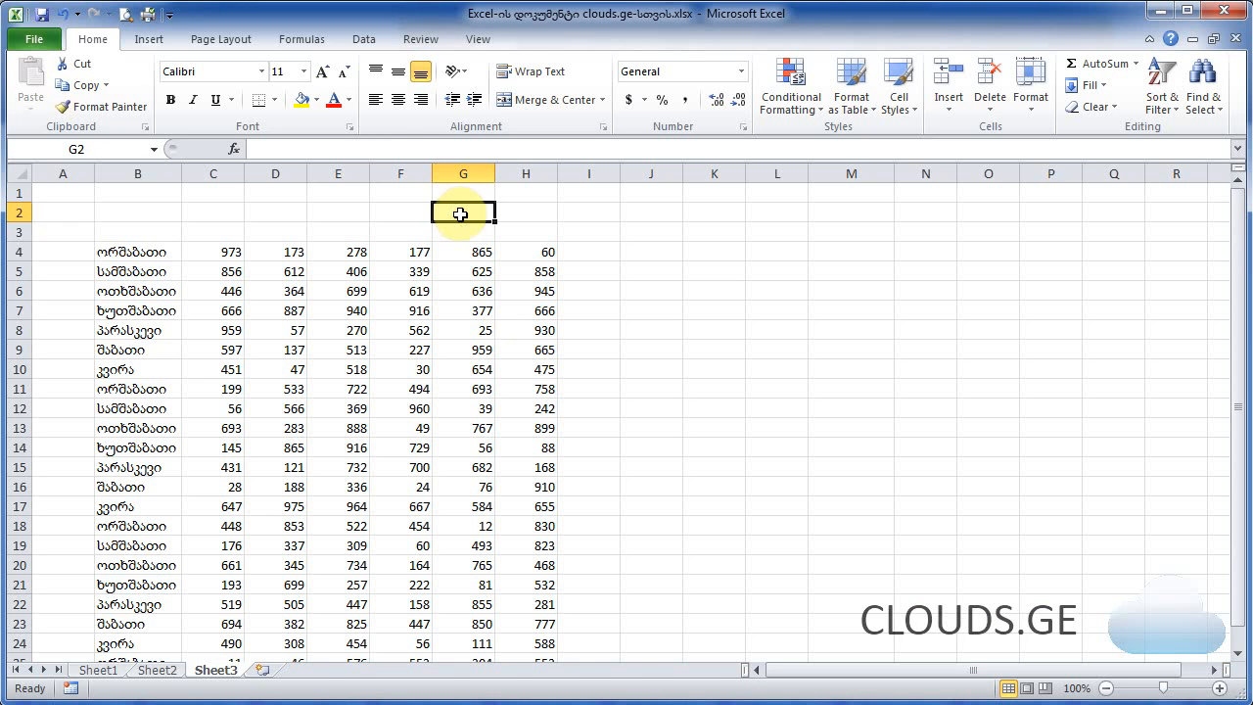
Step: Select all cells of the worksheet and set their font to Blackadder ITC
{"action": "left_click", "coordinate": [21, 173]}
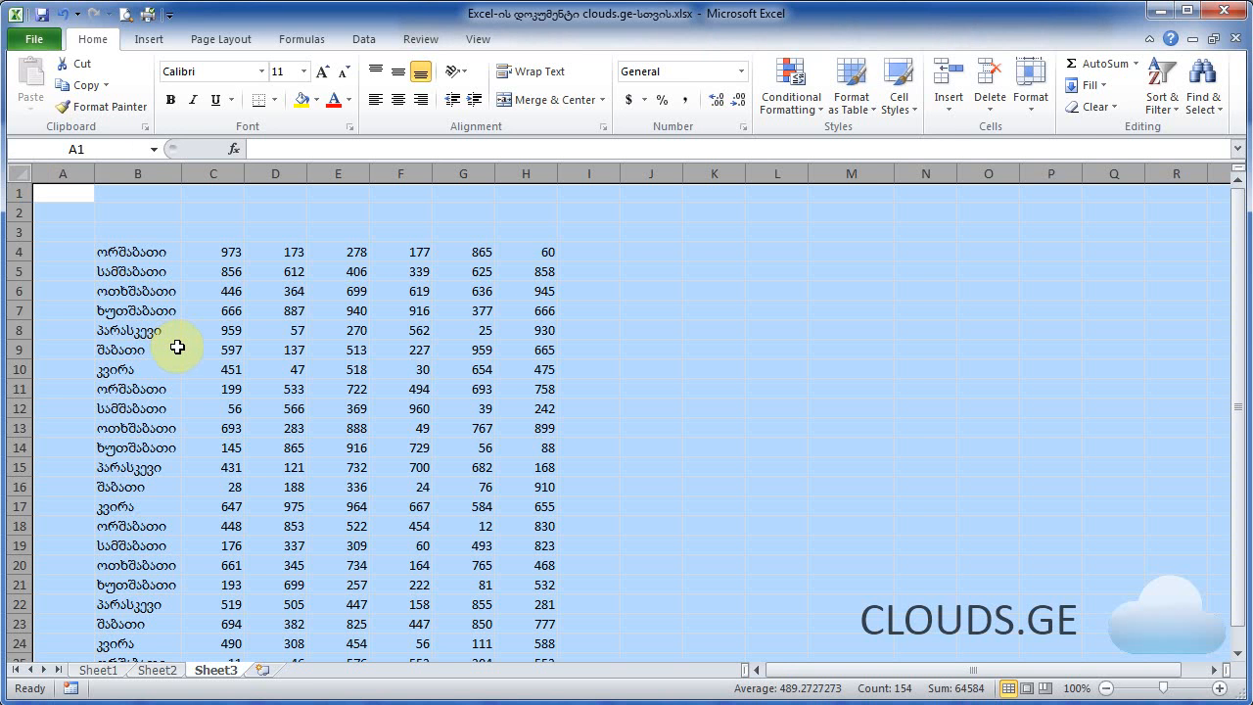
{"action": "left_click", "coordinate": [261, 75]}
{"action": "scroll", "coordinate": [323, 348], "scroll_direction": "down", "scroll_amount": 5}
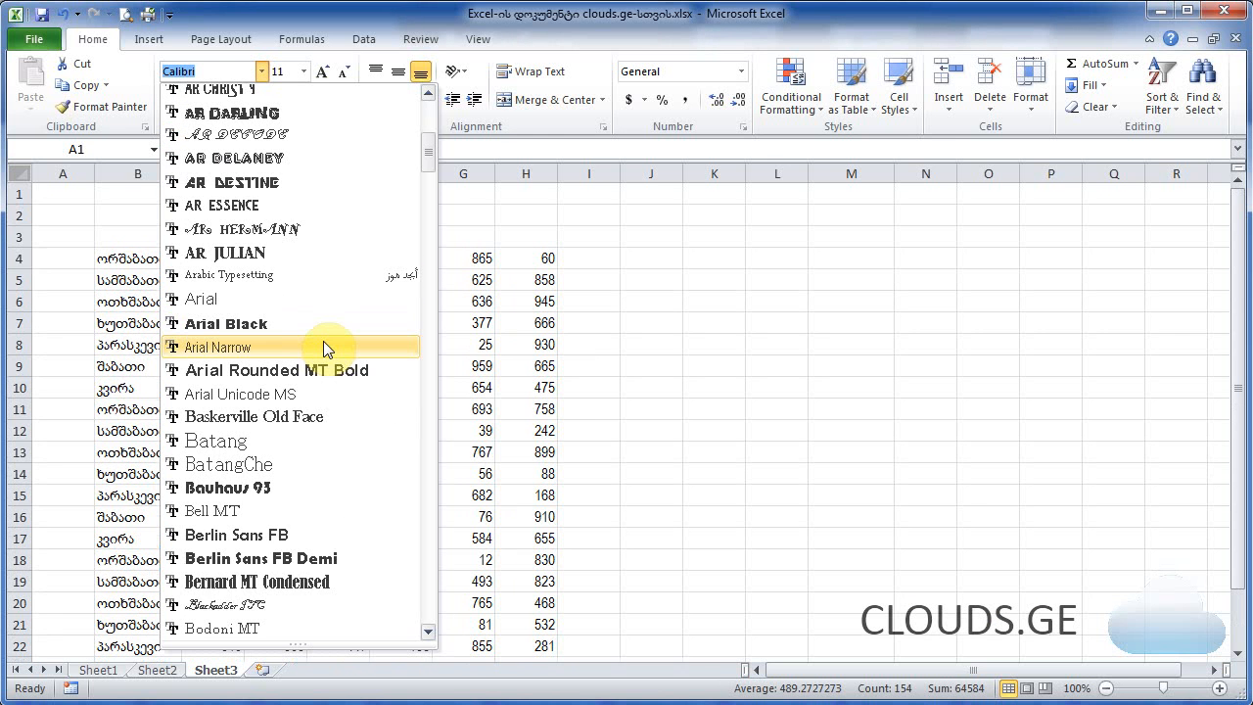
{"action": "scroll", "coordinate": [323, 348], "scroll_direction": "down", "scroll_amount": 2}
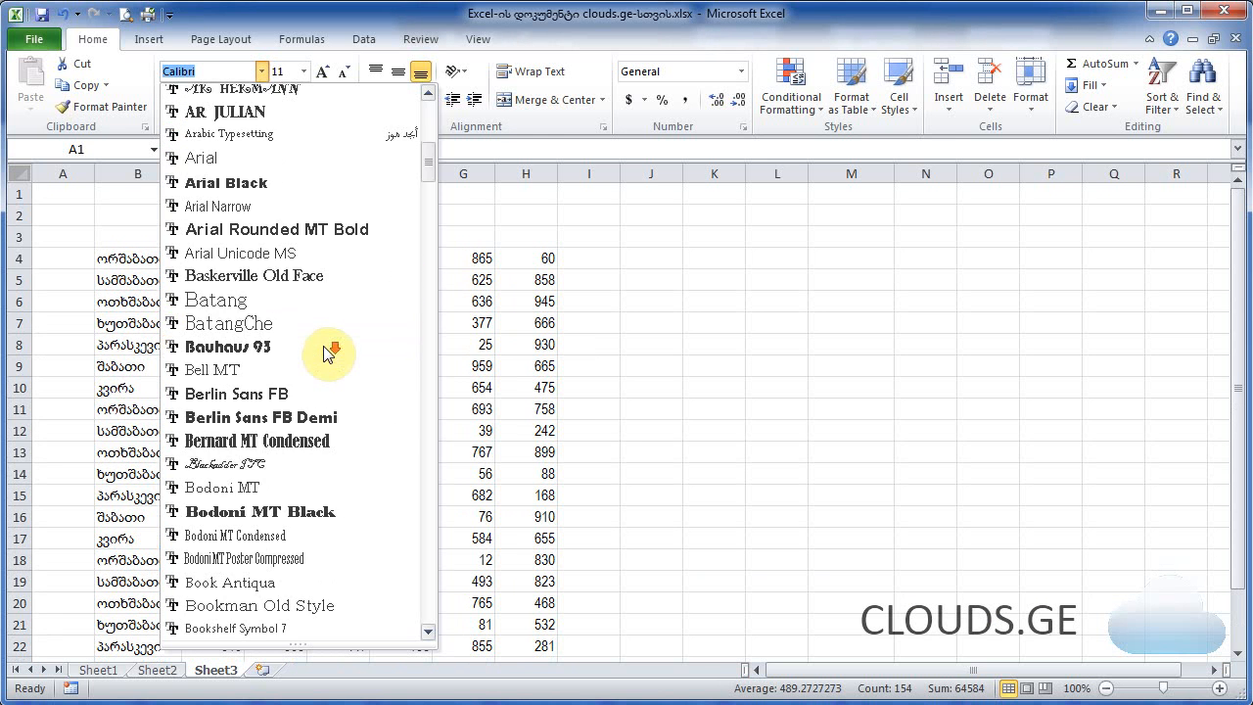
{"action": "left_click", "coordinate": [273, 462]}
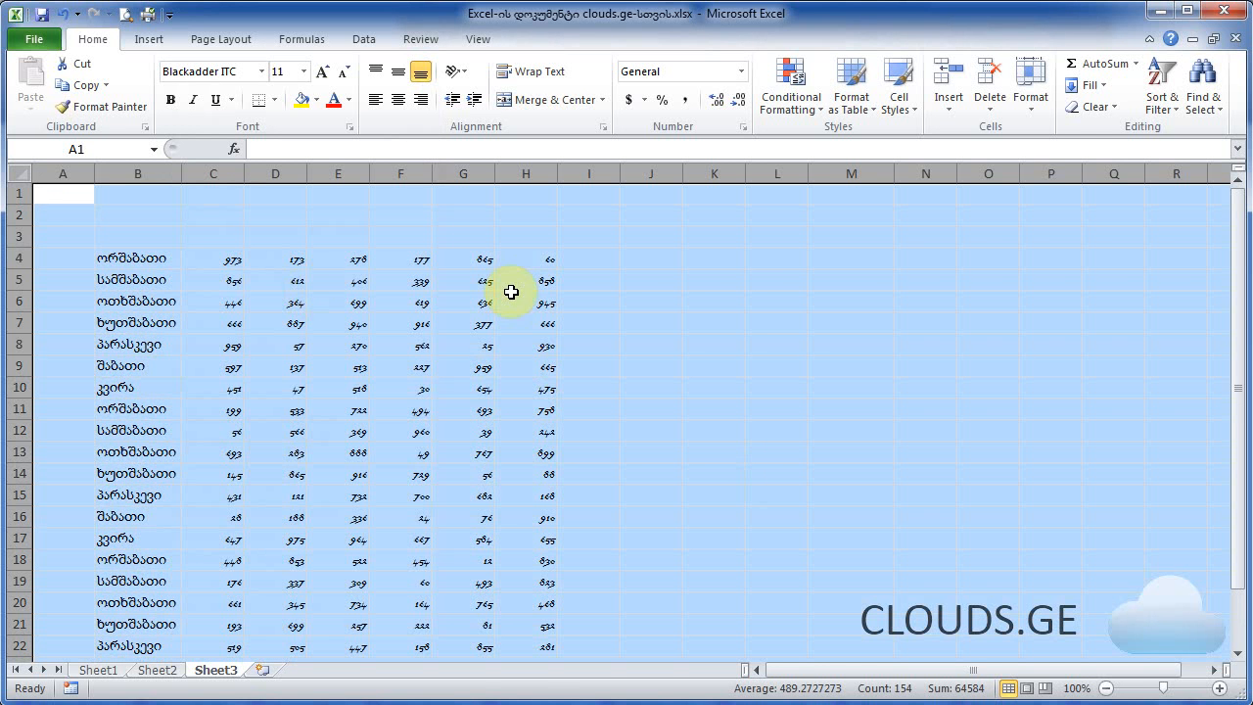
Step: Change the font of the entire worksheet to Kunstler Script
{"action": "left_click", "coordinate": [260, 79]}
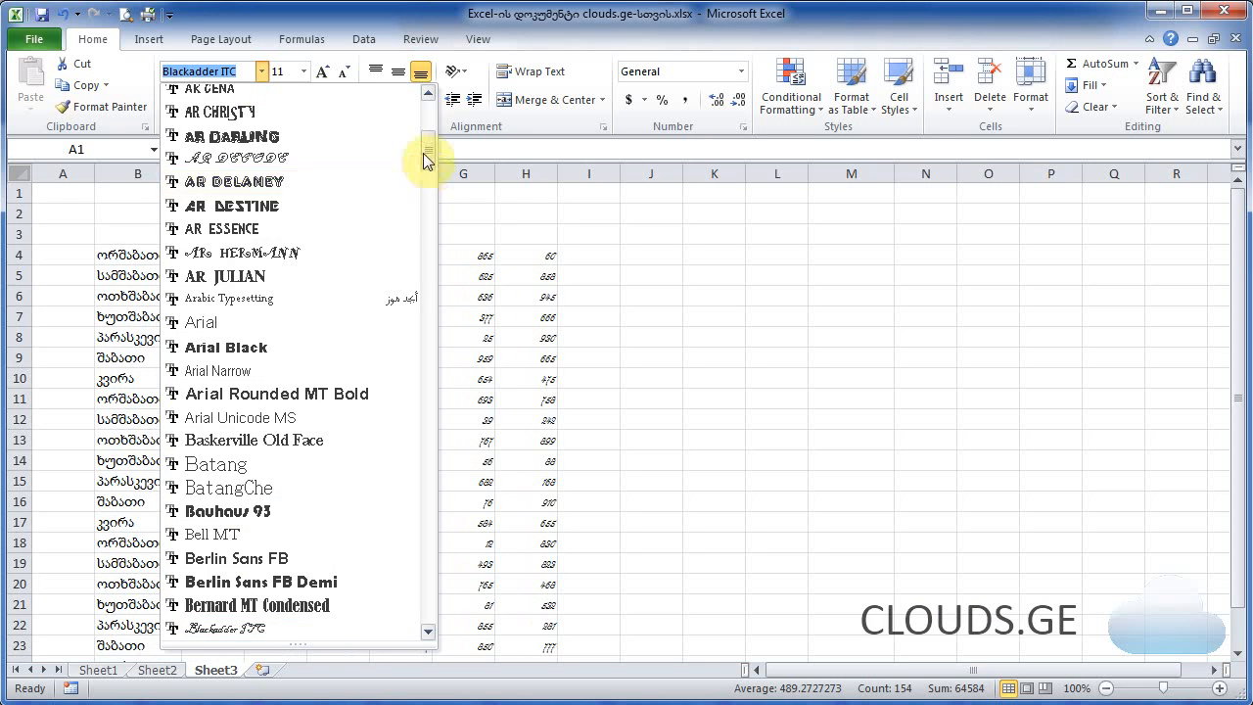
{"action": "left_click_drag", "start_coordinate": [425, 160], "coordinate": [437, 379]}
{"action": "left_click", "coordinate": [309, 400]}
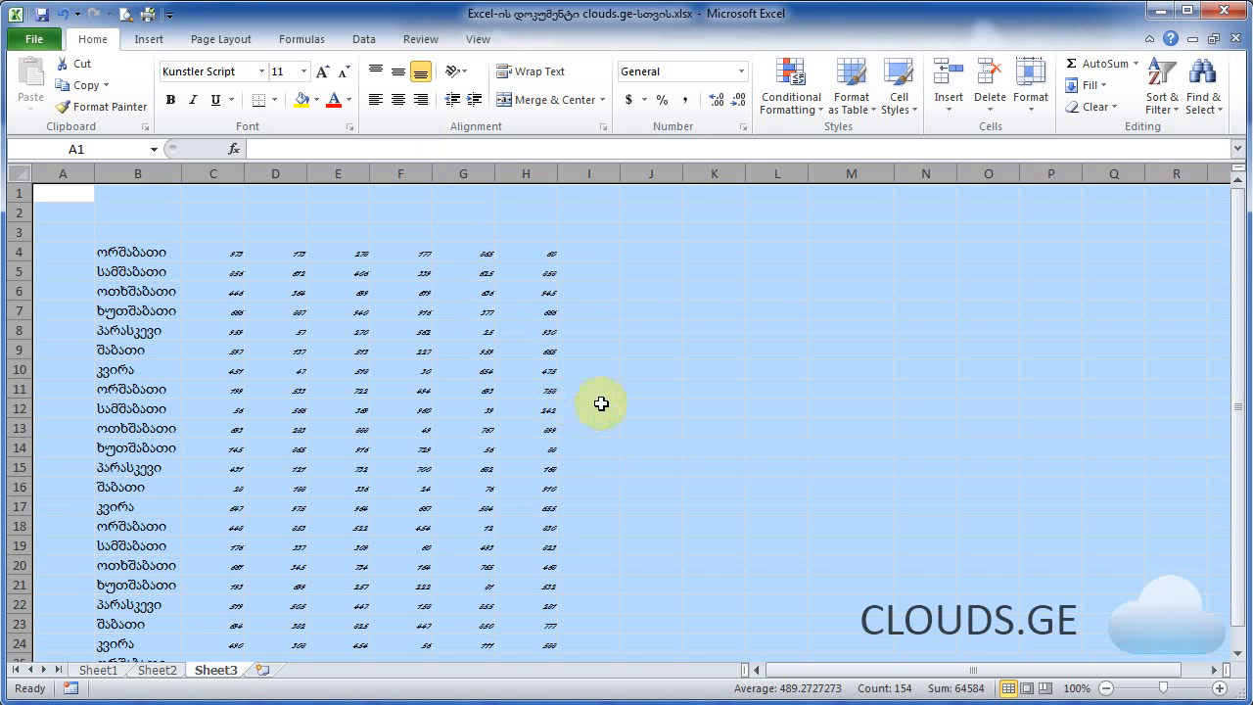
Step: Change the font of the entire worksheet to Kristen ITC, and clear the selection by going to L13
{"action": "left_click", "coordinate": [262, 75]}
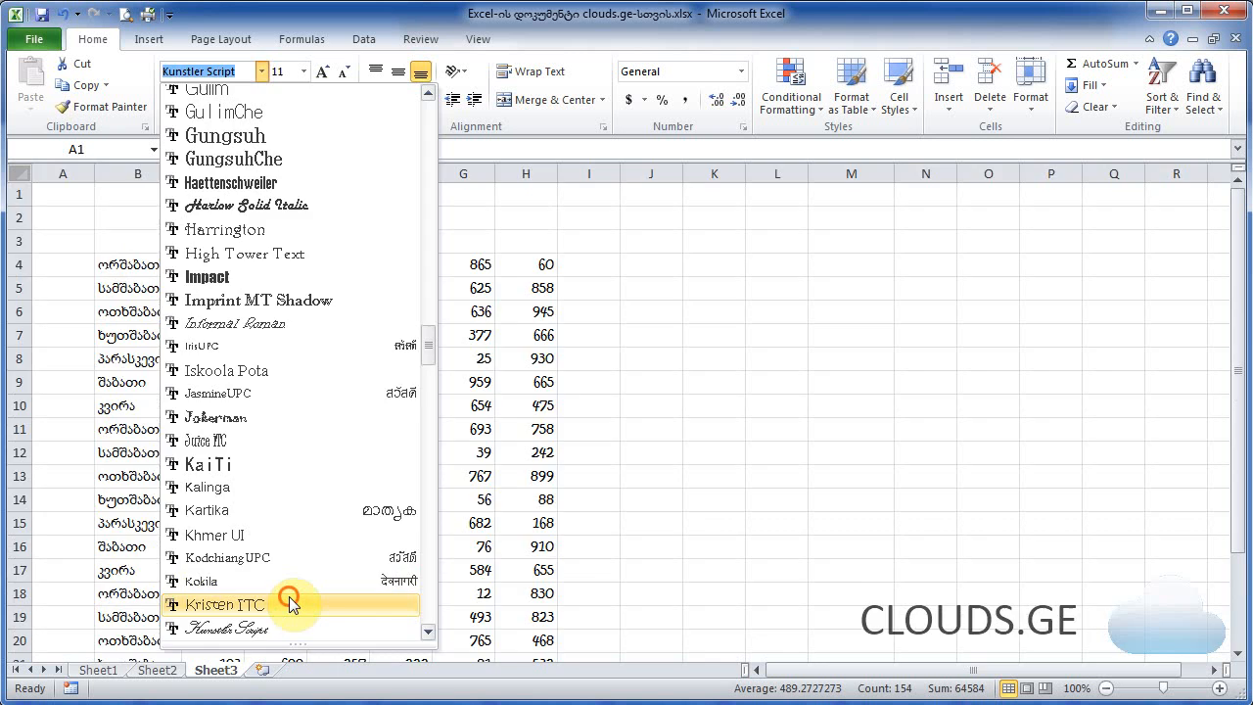
{"action": "left_click", "coordinate": [290, 601]}
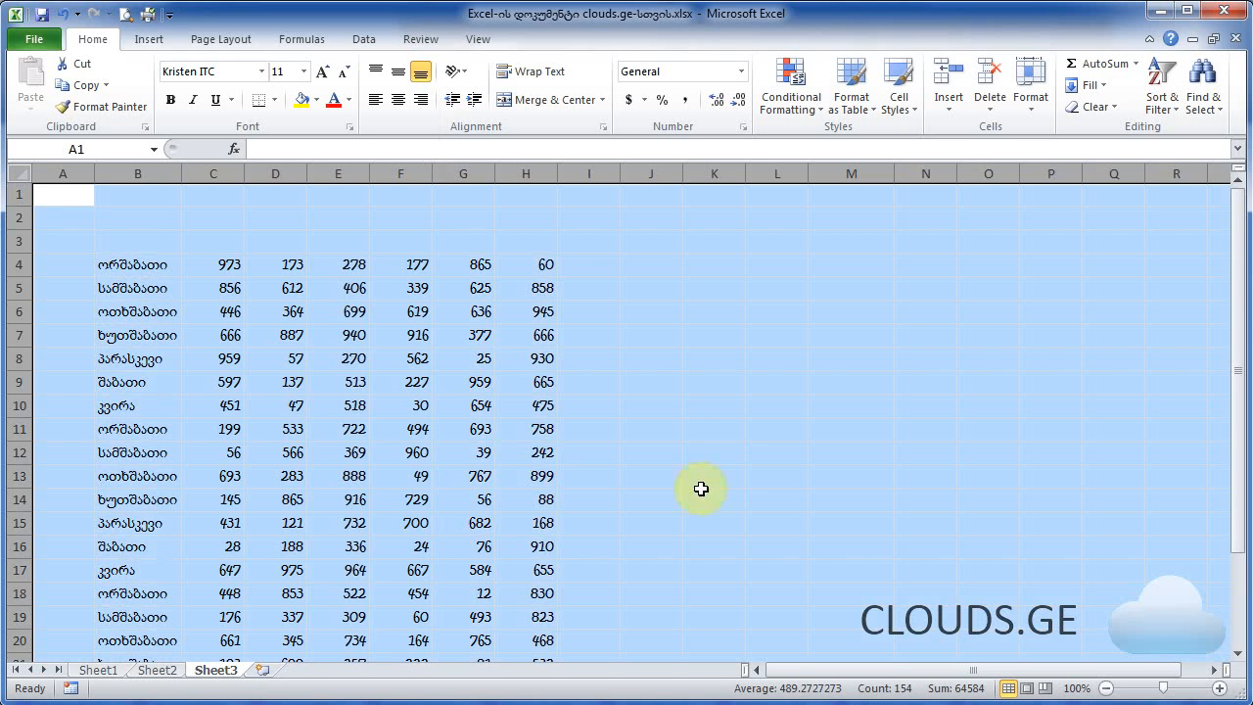
{"action": "left_click", "coordinate": [749, 469]}
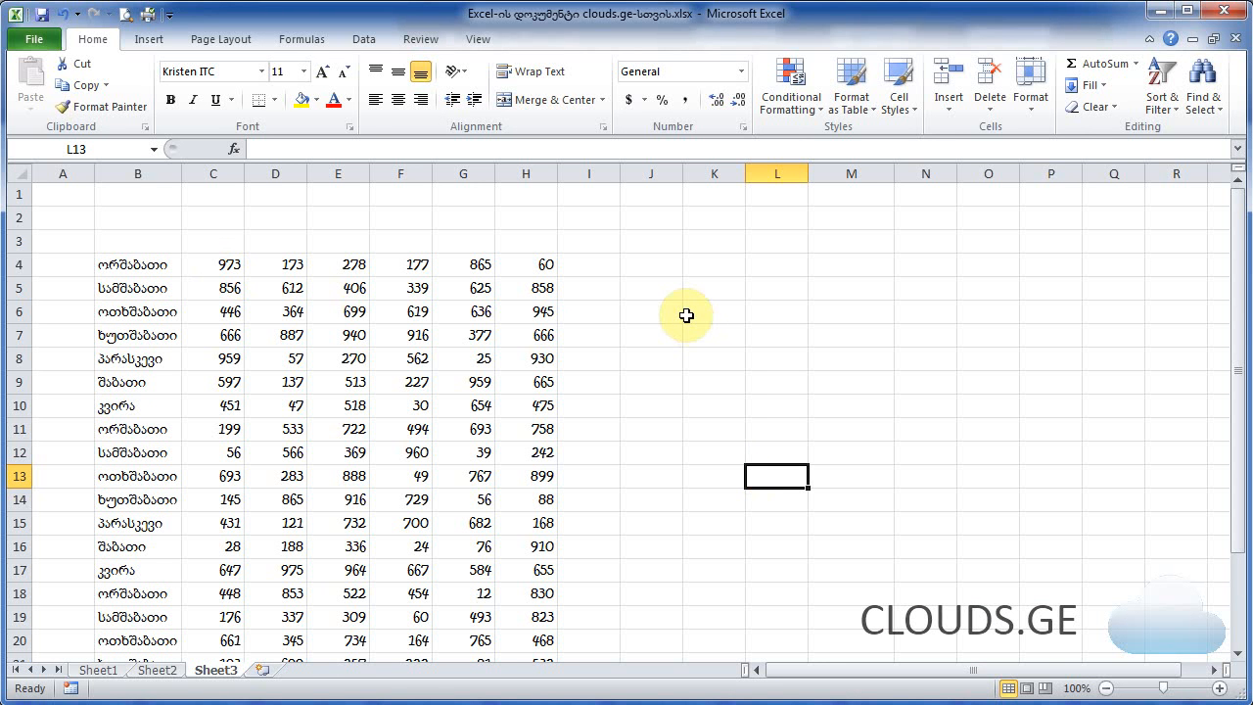
Step: Undo the worksheet font changes back to Calibri, and select cell D8
{"action": "left_click", "coordinate": [63, 14]}
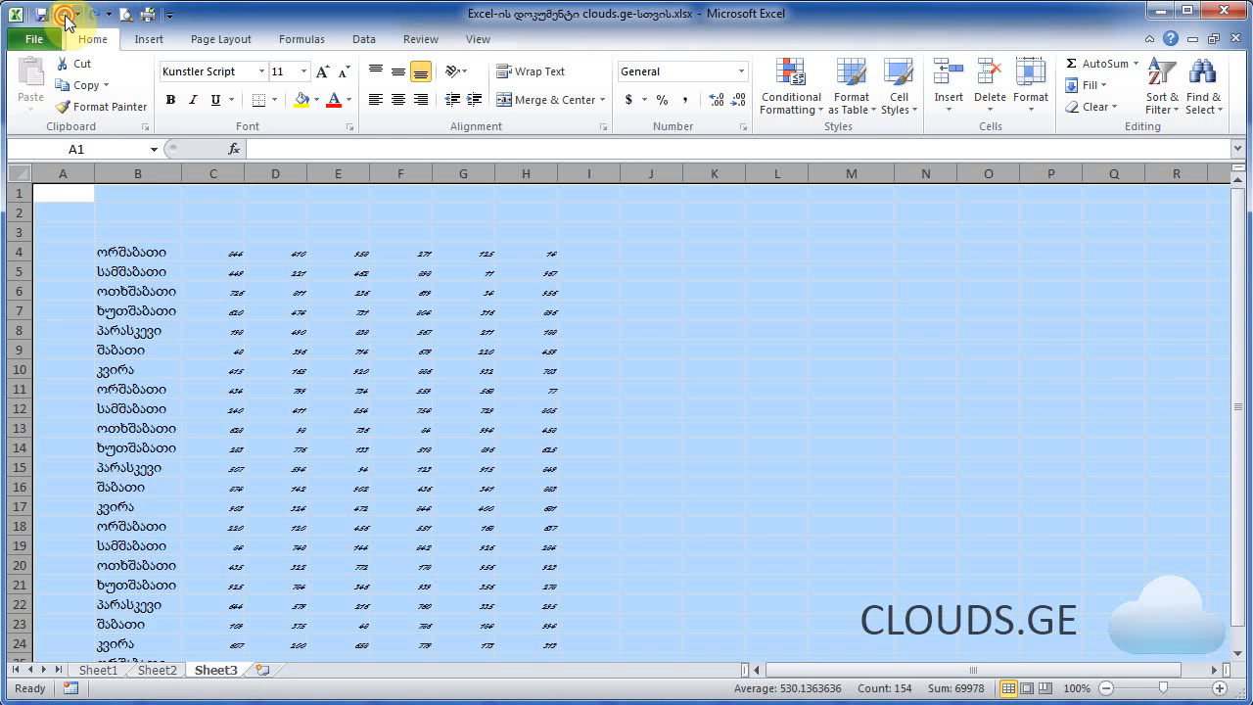
{"action": "left_click", "coordinate": [65, 14]}
{"action": "left_click", "coordinate": [295, 326]}
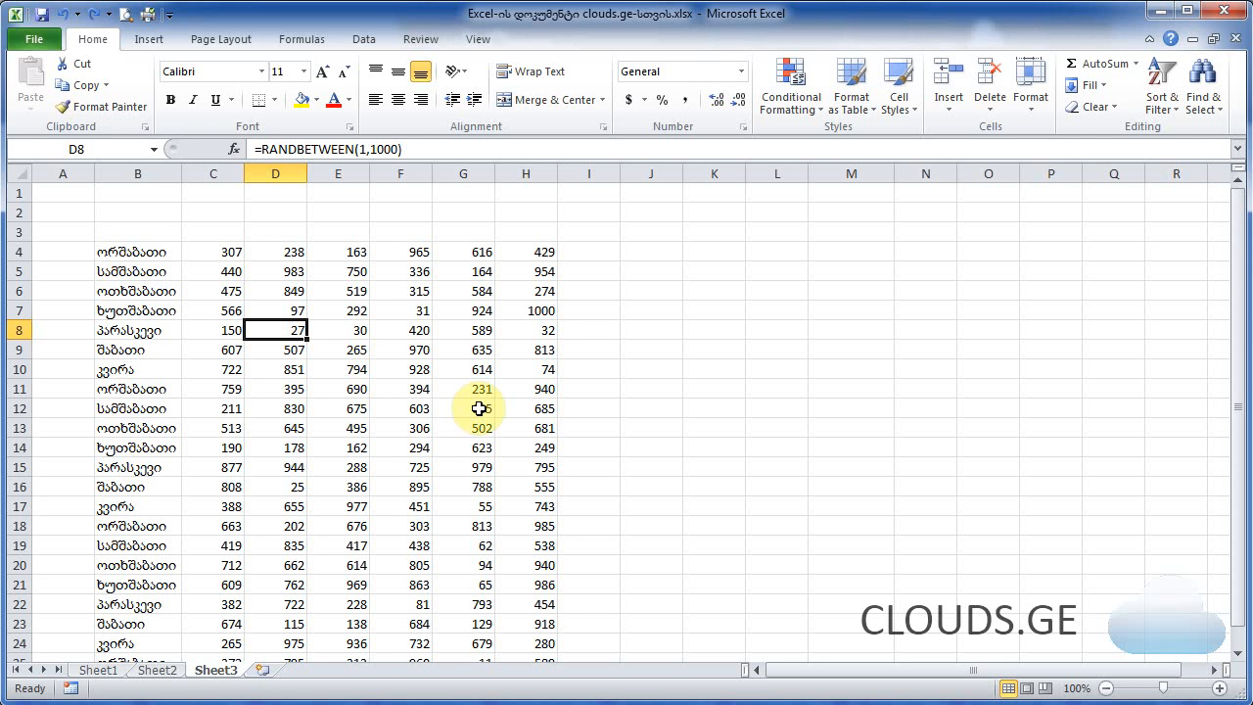
Step: Select from F8 back to the beginning of row 8, and return to the single cell F8
{"action": "left_click", "coordinate": [406, 333]}
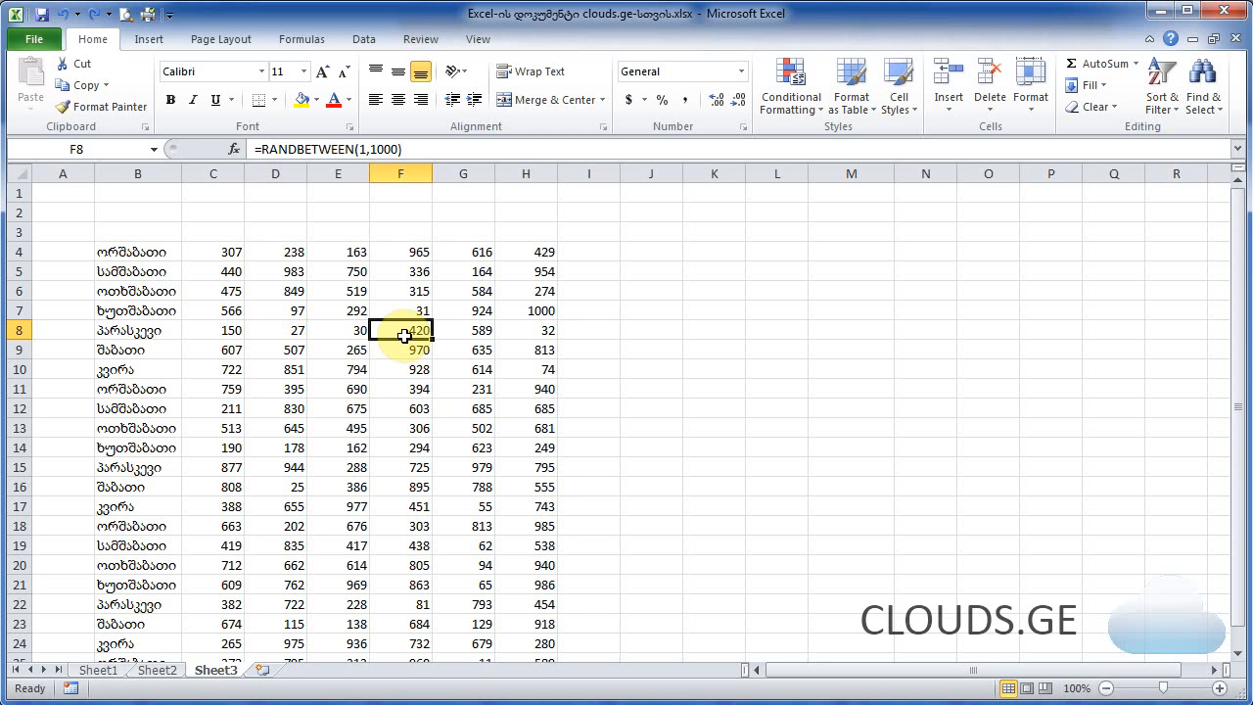
{"action": "key", "text": "shift+Home"}
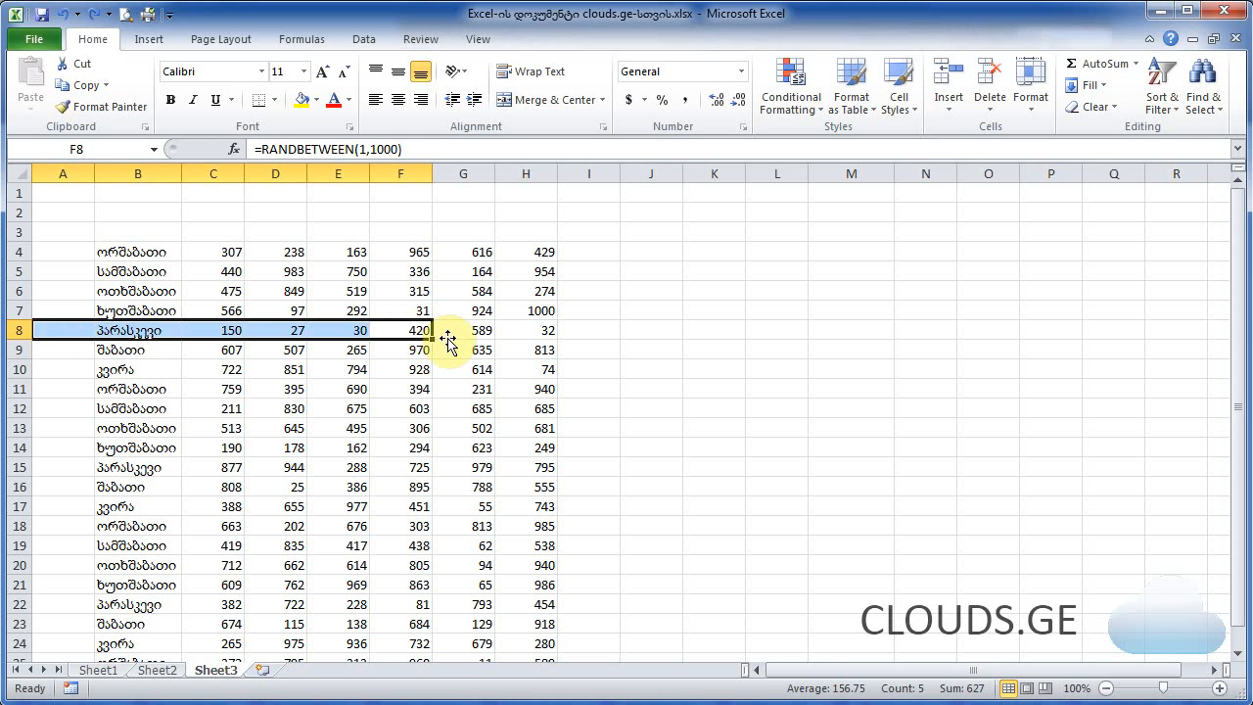
{"action": "left_click", "coordinate": [407, 331]}
Step: Select the block from F9 through the last used cell of the worksheet, M25
{"action": "scroll", "coordinate": [393, 331], "scroll_direction": "down", "scroll_amount": 1}
{"action": "left_click", "coordinate": [394, 331]}
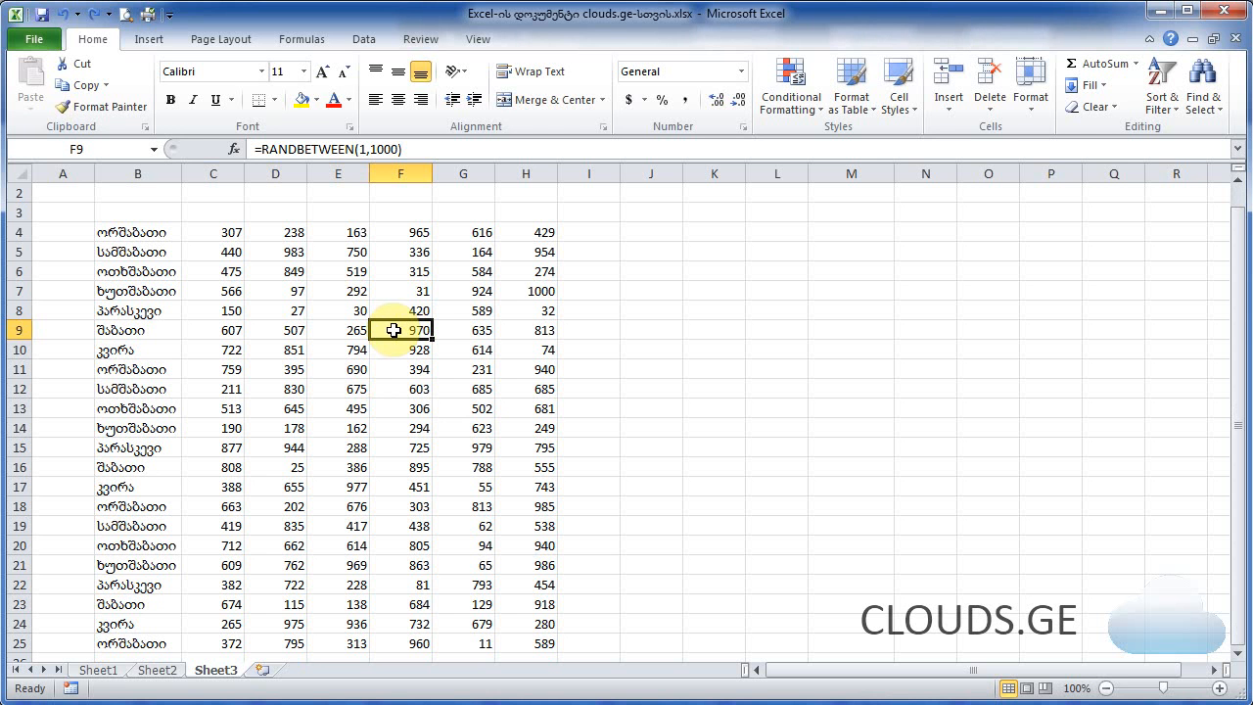
{"action": "key", "text": "ctrl+shift+End"}
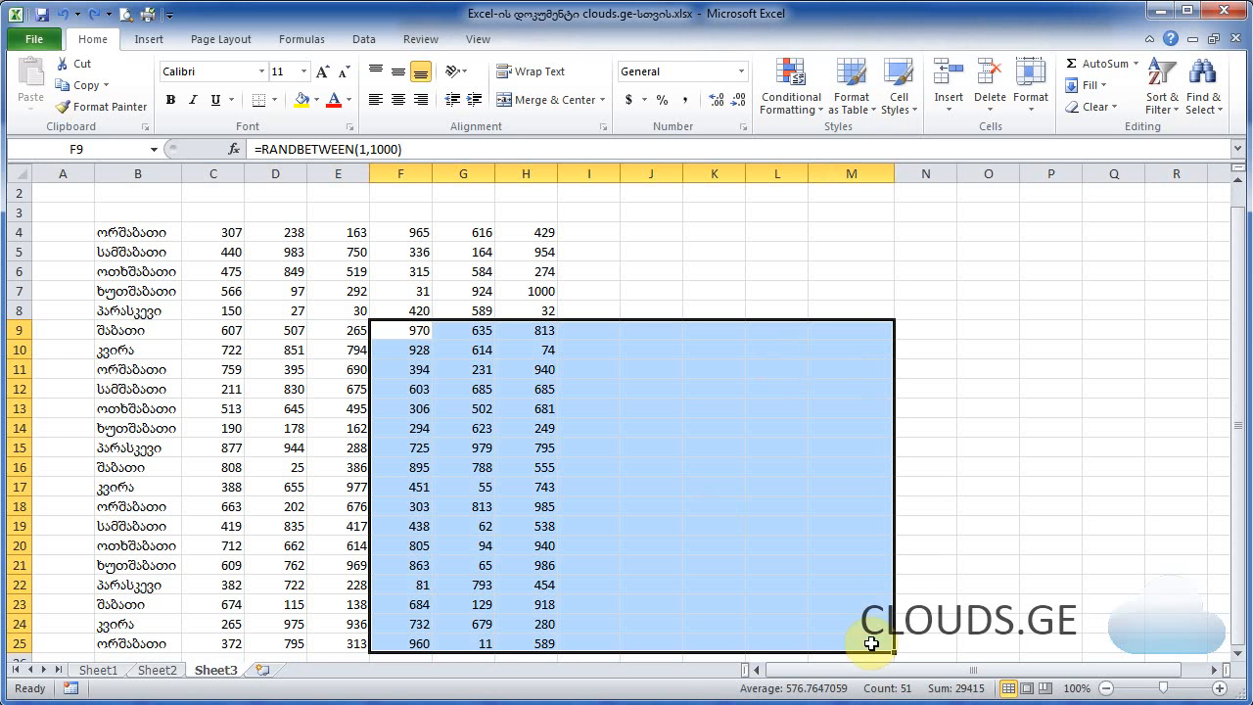
Step: Select the block from F9 back to the worksheet's first cell A1, and clear the selection by going to G9
{"action": "left_click", "coordinate": [409, 332]}
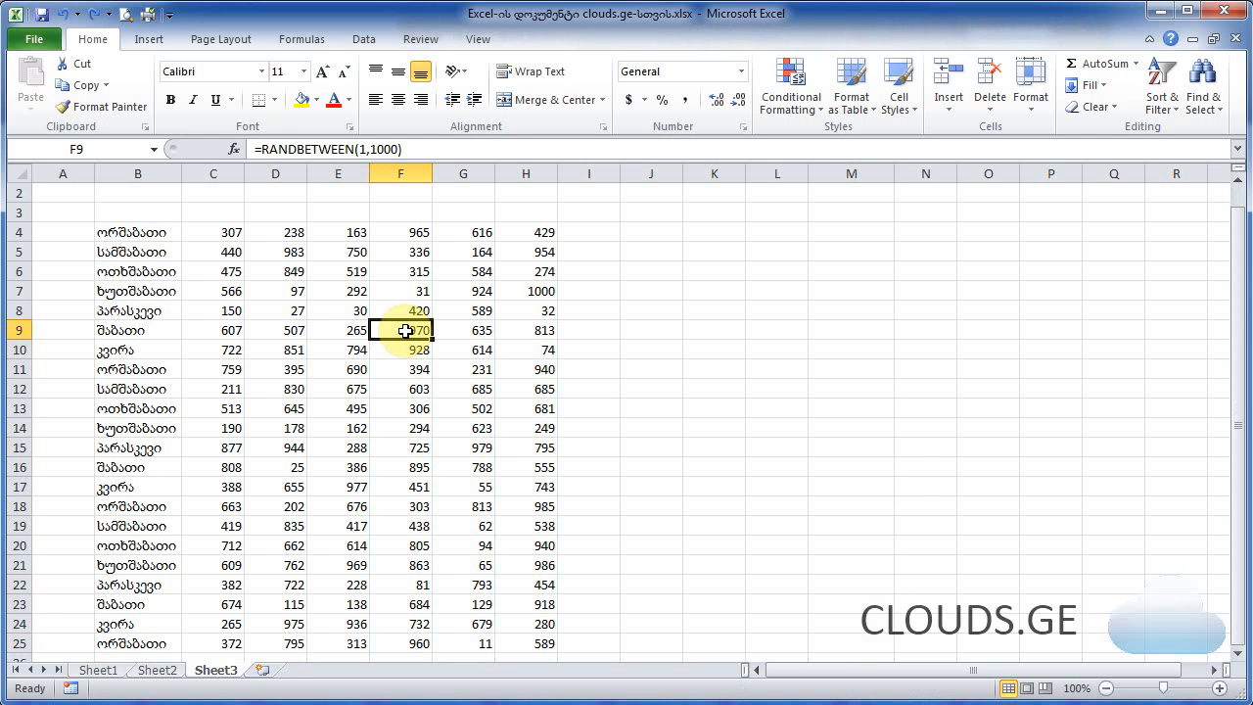
{"action": "key", "text": "ctrl+shift+Home"}
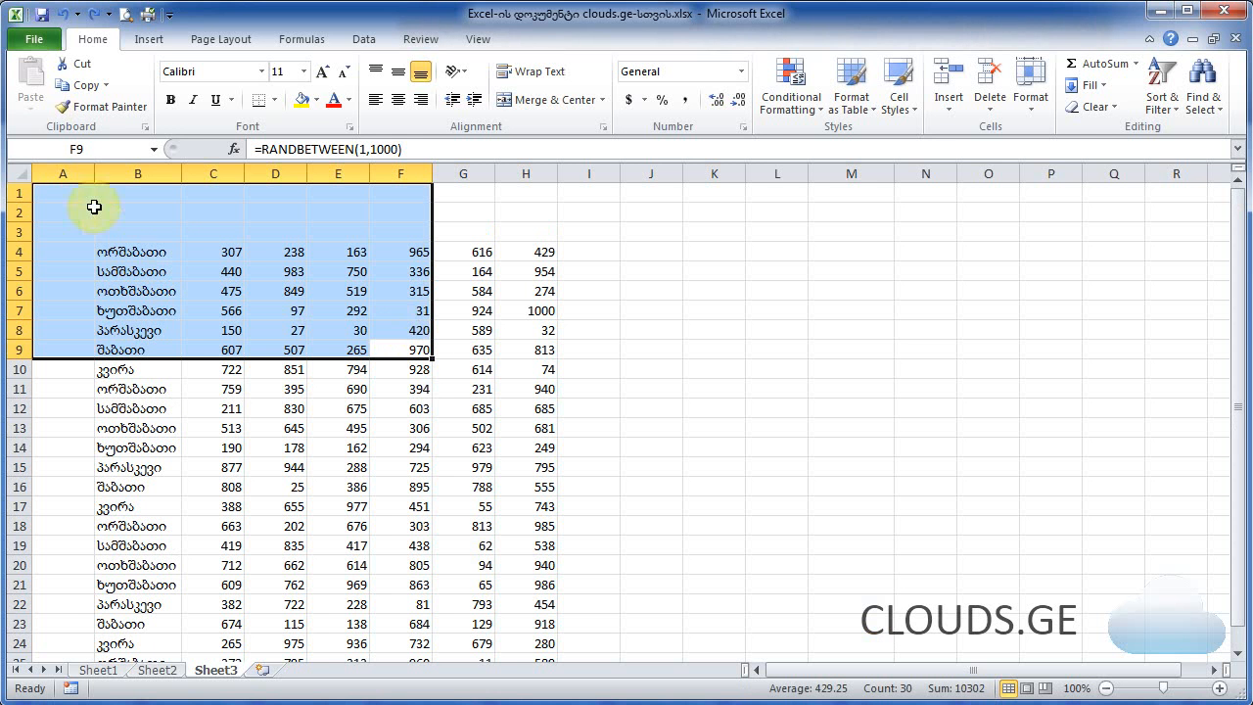
{"action": "left_click", "coordinate": [454, 353]}
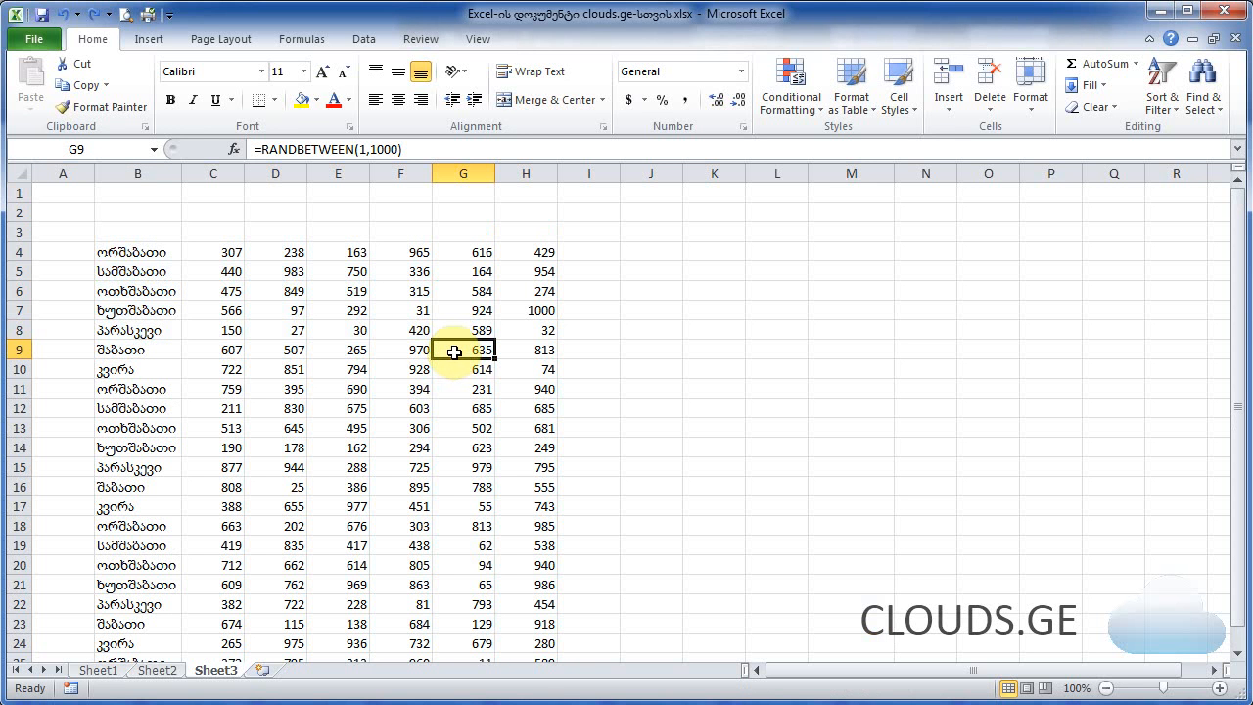